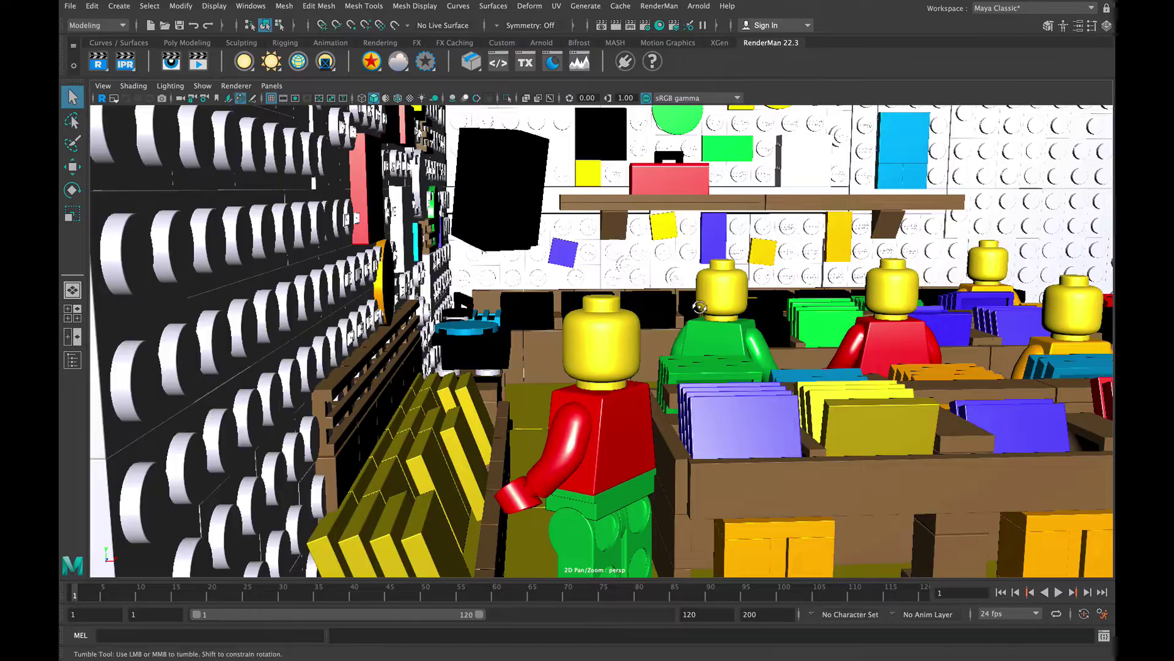
Step: Orbit around the LEGO scene and switch the viewport from renderCam to the persp camera
alt+drag(700, 308, 398, 294)
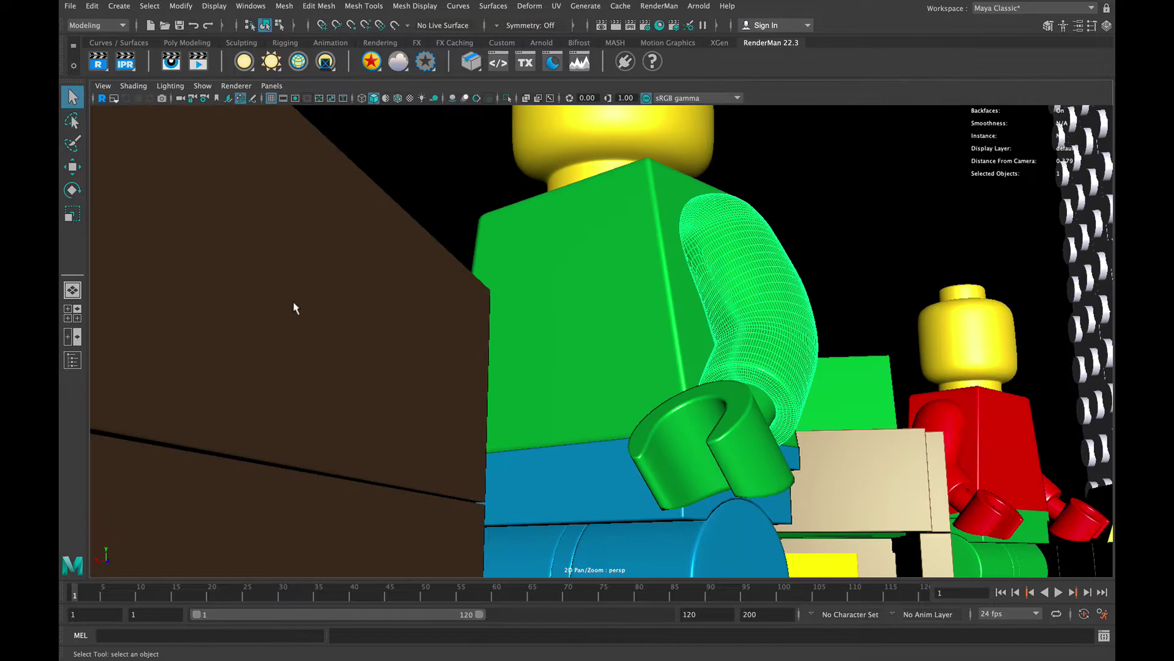
alt+drag(404, 304, 343, 310)
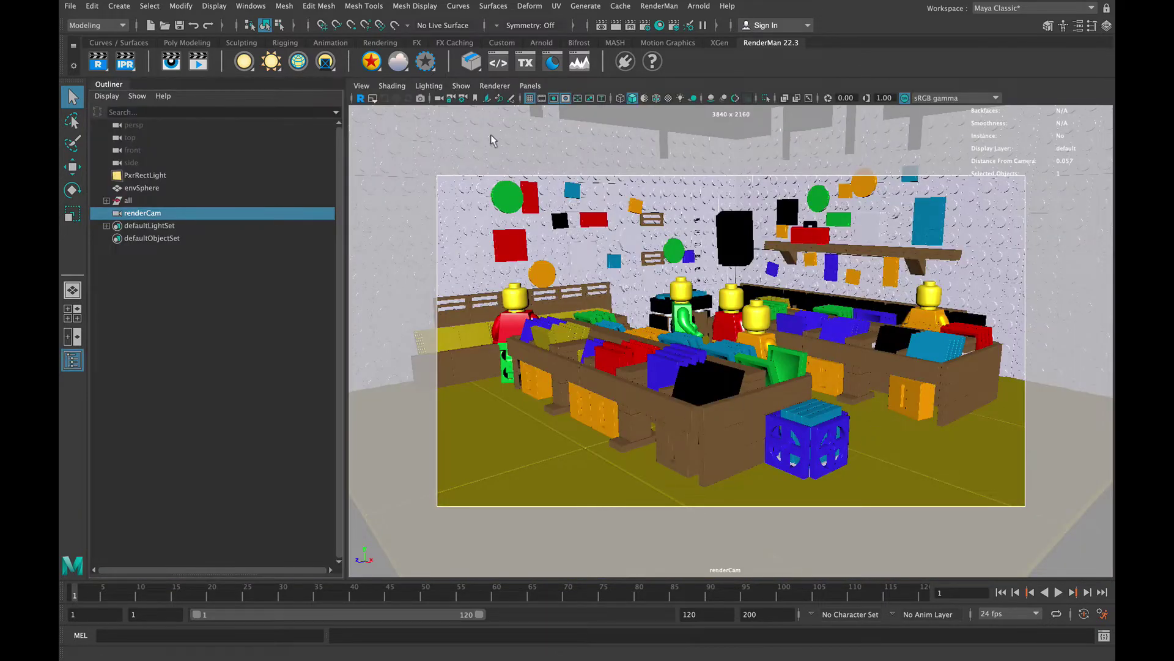
click(531, 85)
mouse_move(550, 99)
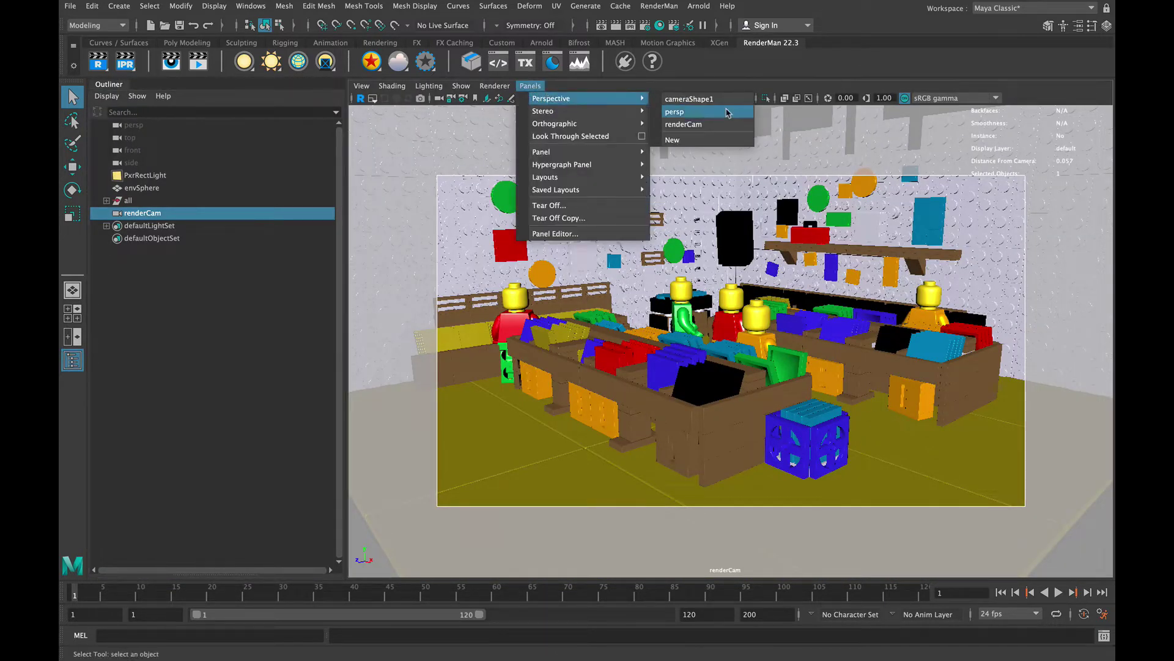
click(727, 113)
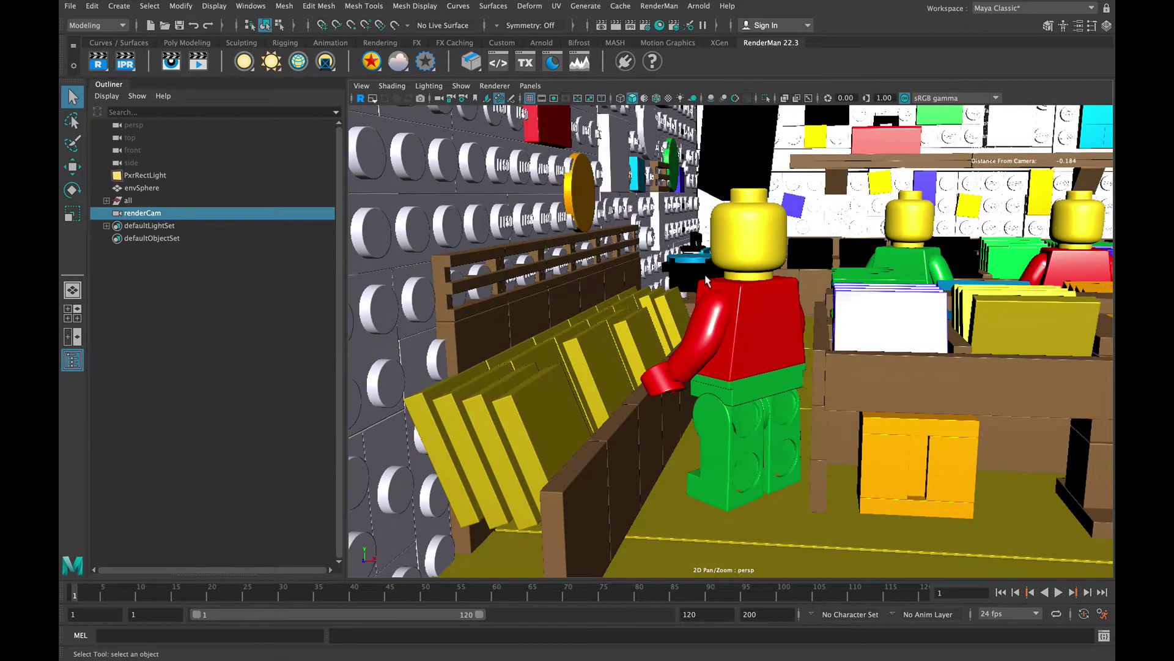
Step: Frame the whole set and inspect the all group's room, people, records and wall_objects children
click(706, 280)
key(Up)
key(f)
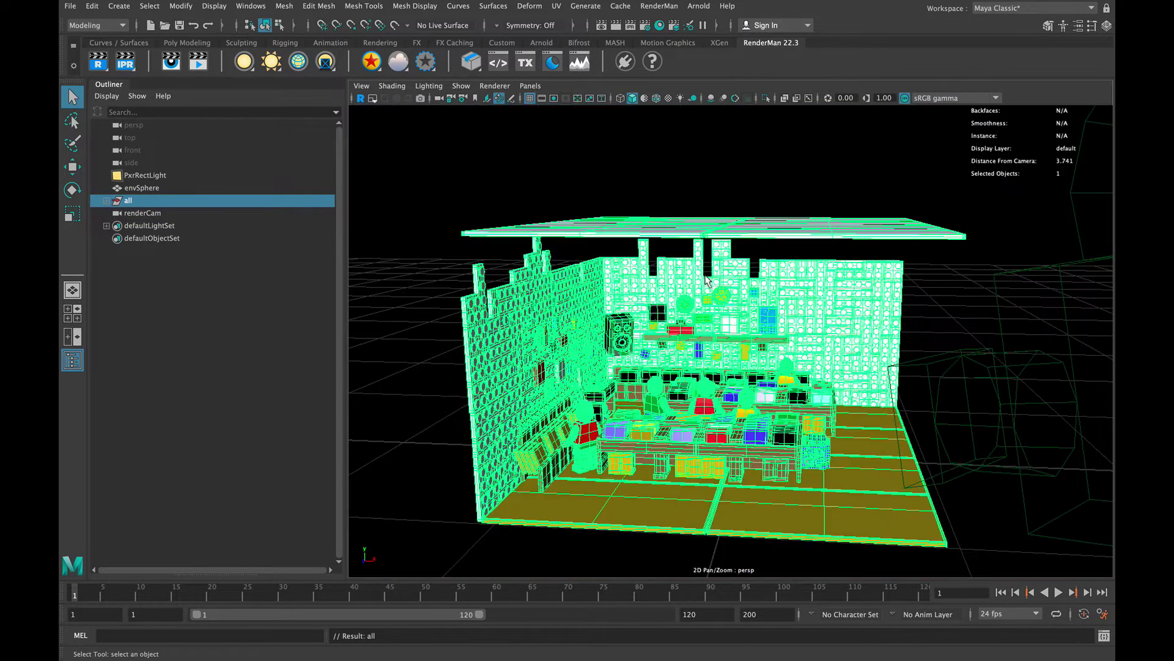
click(997, 323)
click(107, 202)
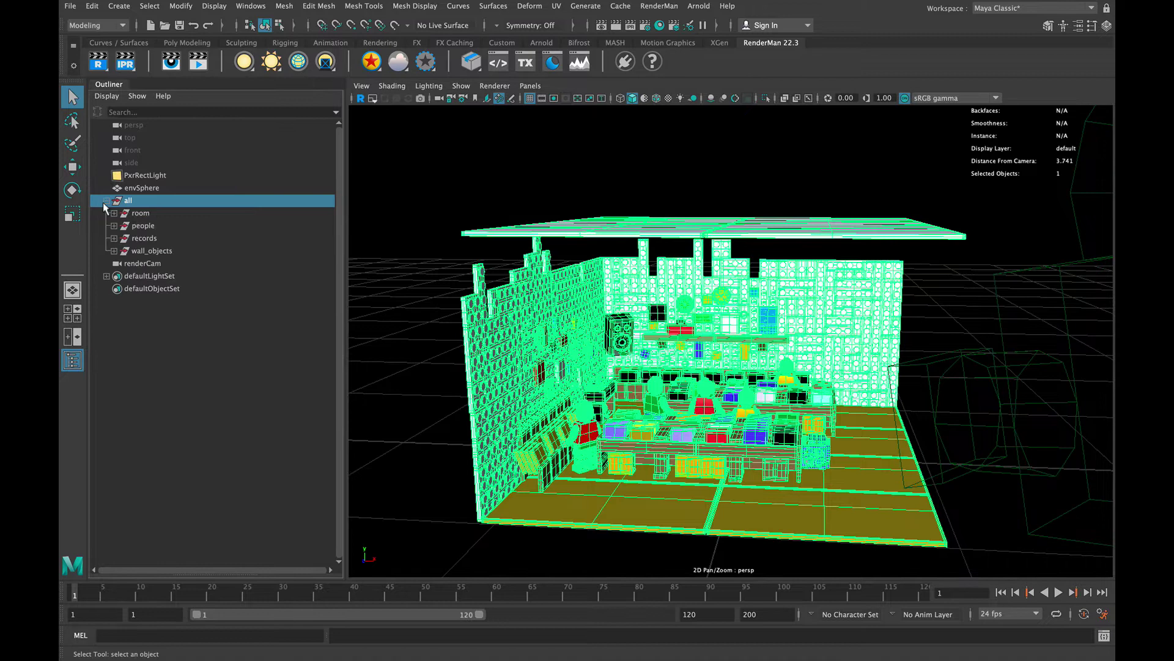
click(140, 214)
click(149, 226)
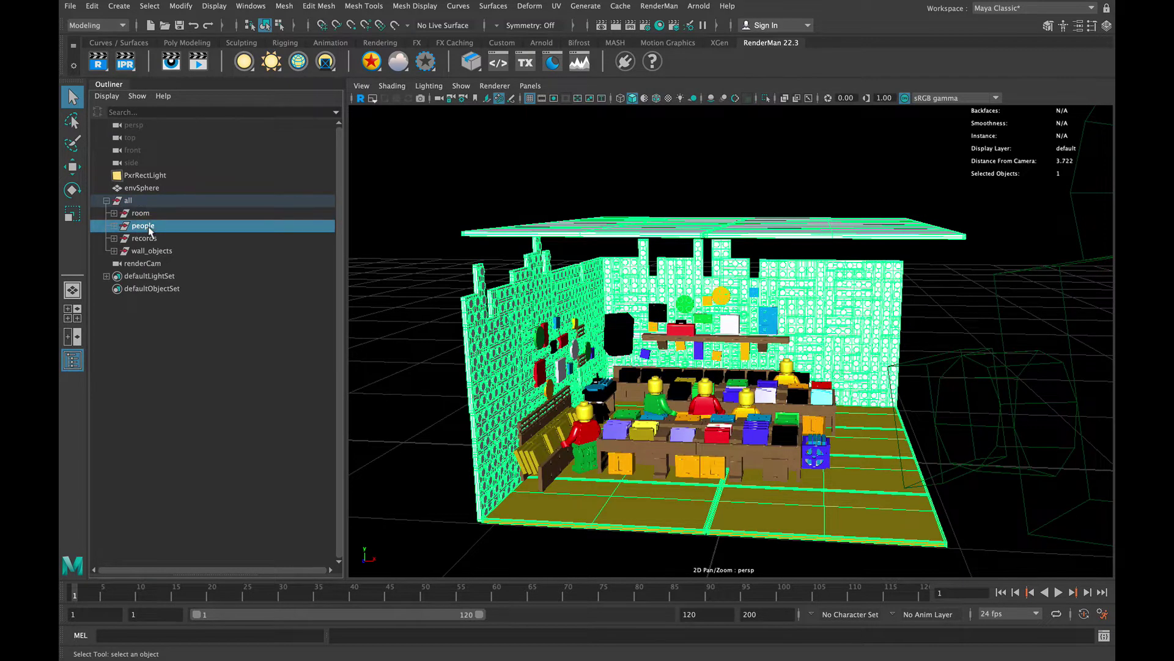
click(149, 239)
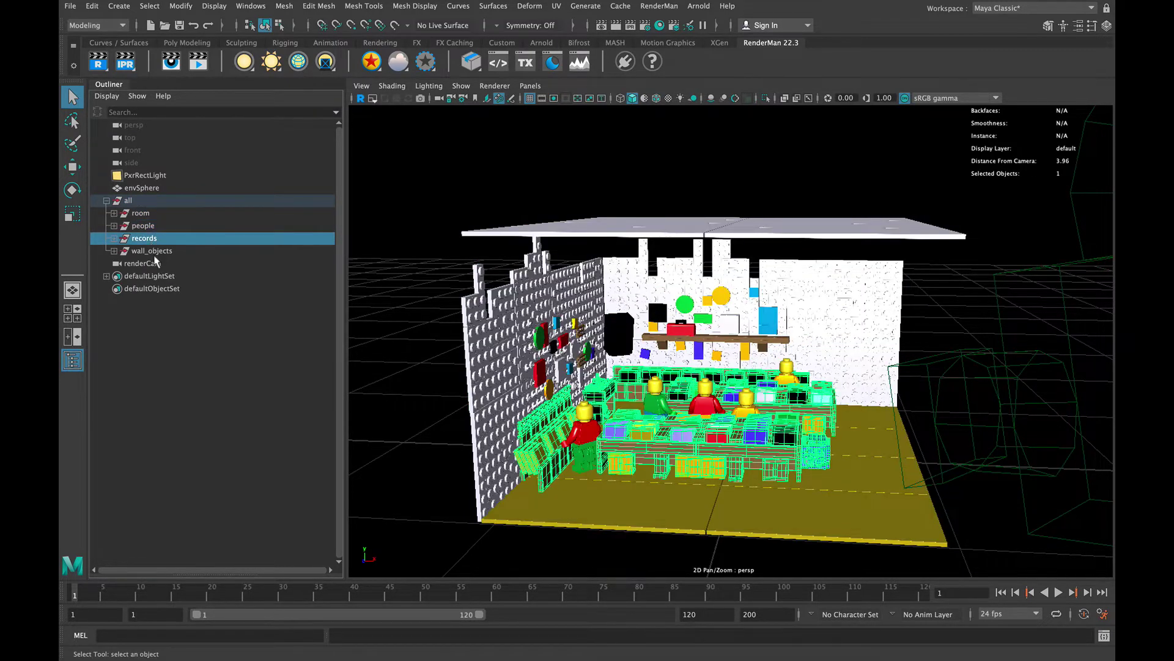
click(153, 252)
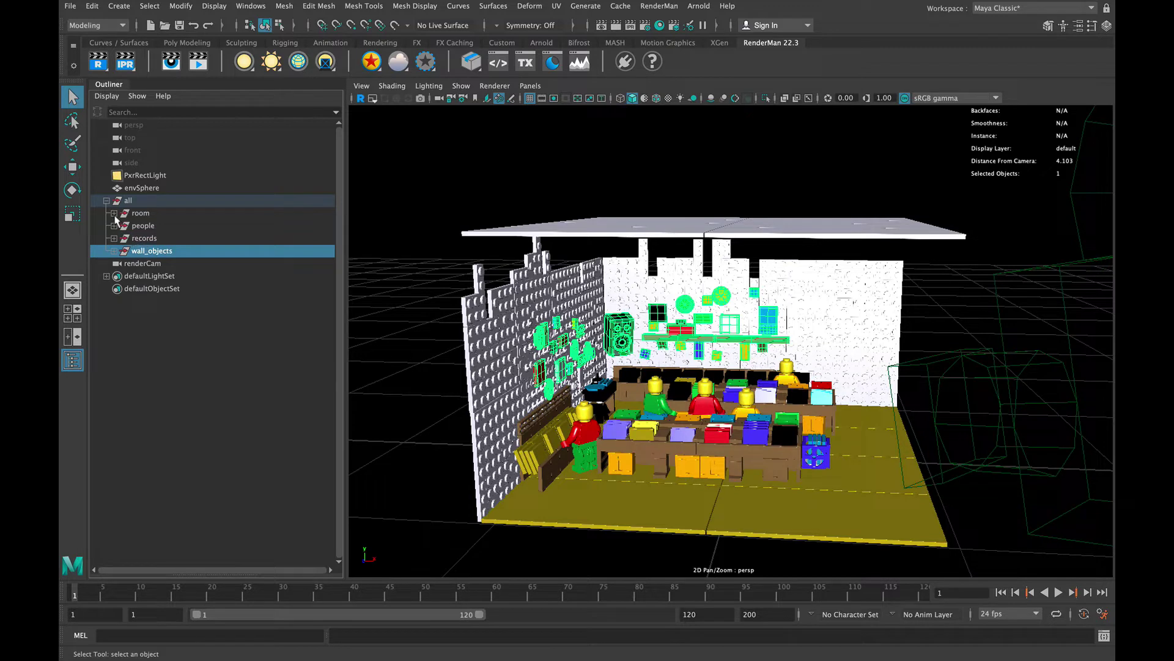
Step: Expand the people group, check person01 through person05, and frame person01
click(115, 225)
click(159, 238)
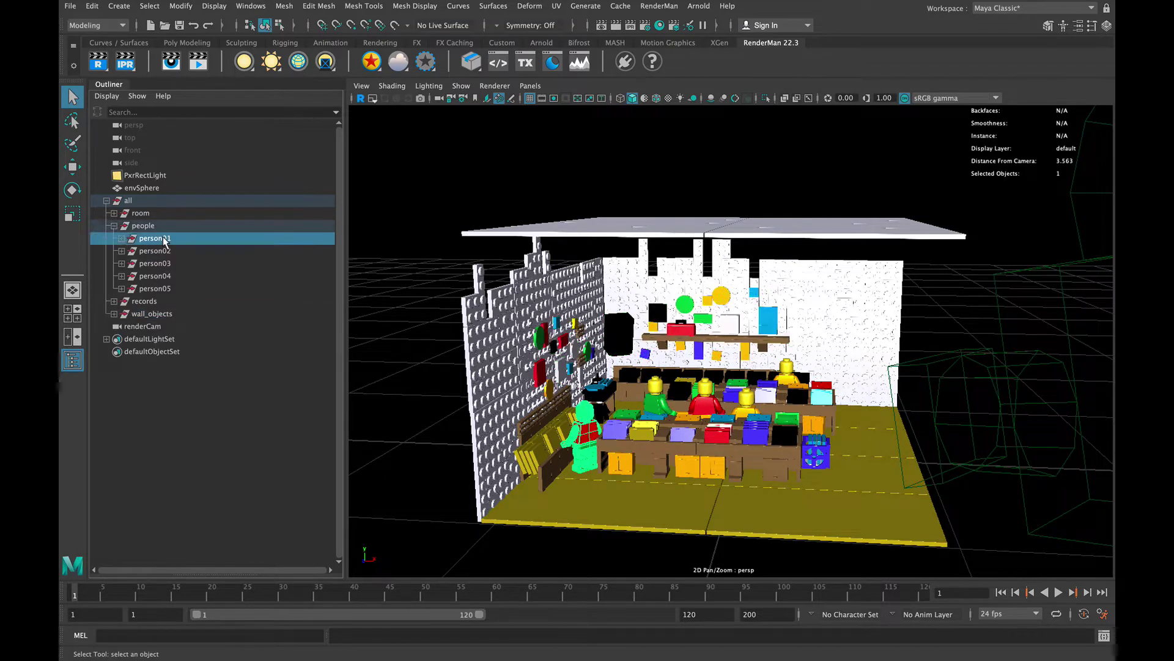
click(159, 251)
click(160, 264)
click(169, 276)
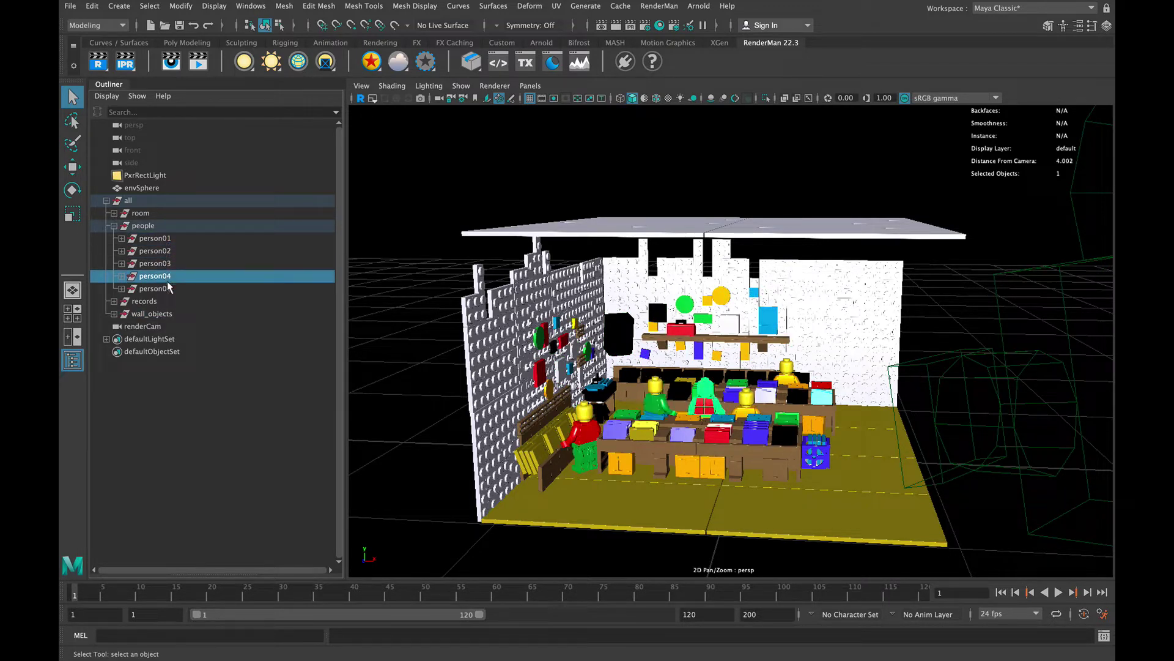
click(169, 289)
click(167, 244)
key(f)
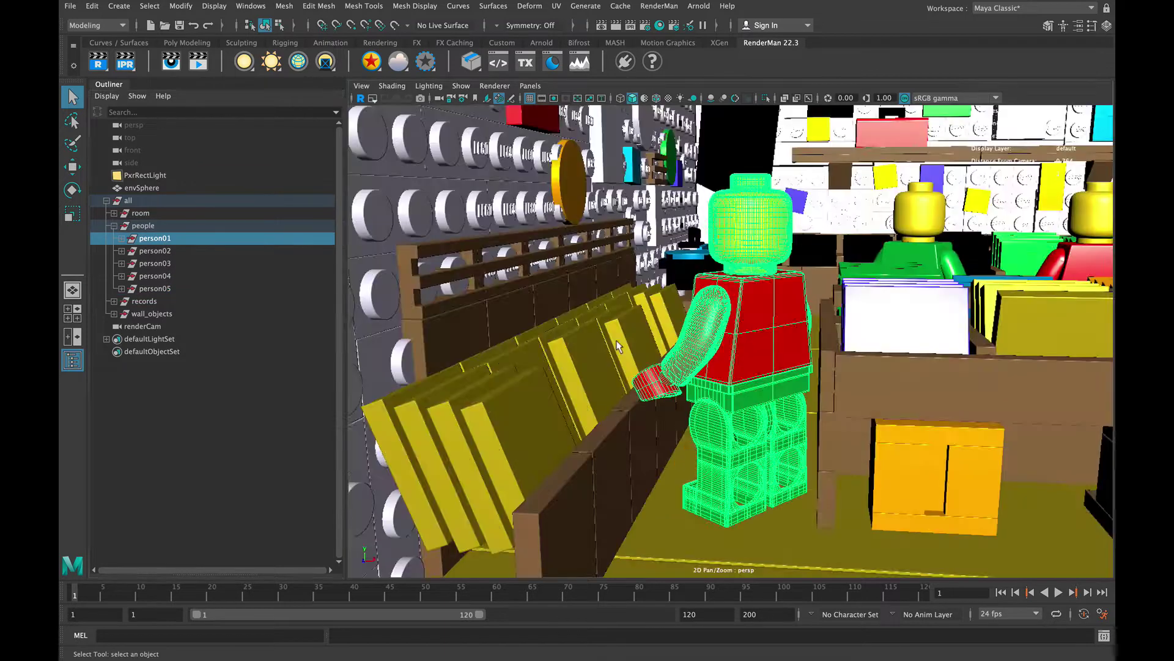
Step: Expand person01 to check its waist, hands, arms, torso, legs and head, then select the records
click(121, 239)
click(157, 251)
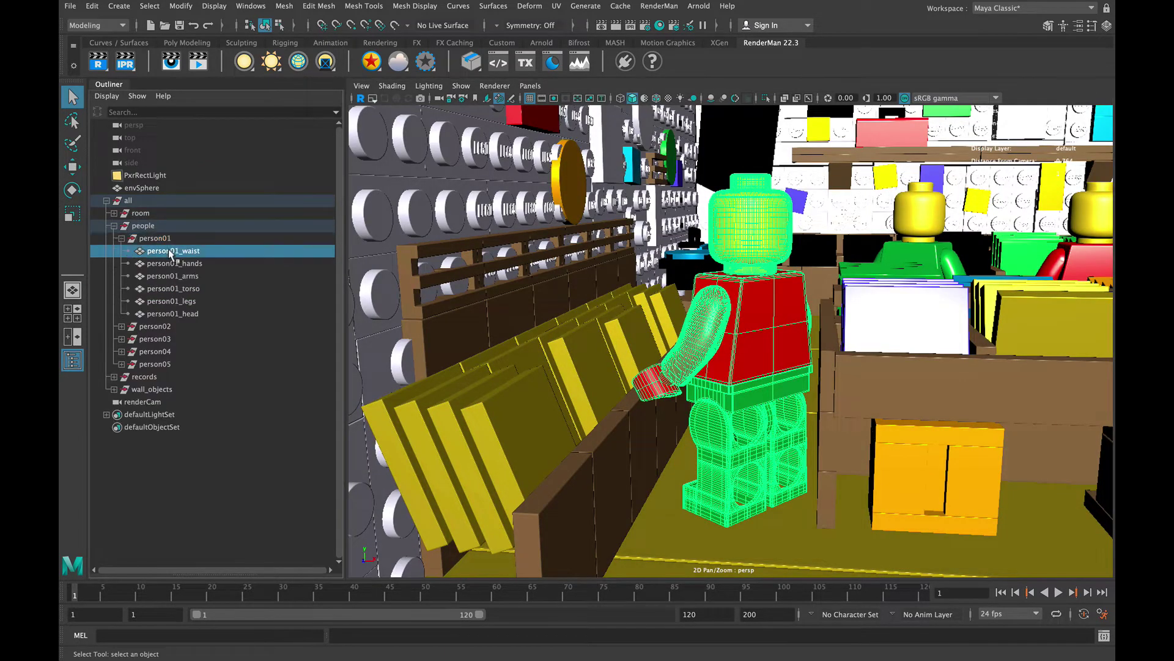
click(174, 263)
click(179, 277)
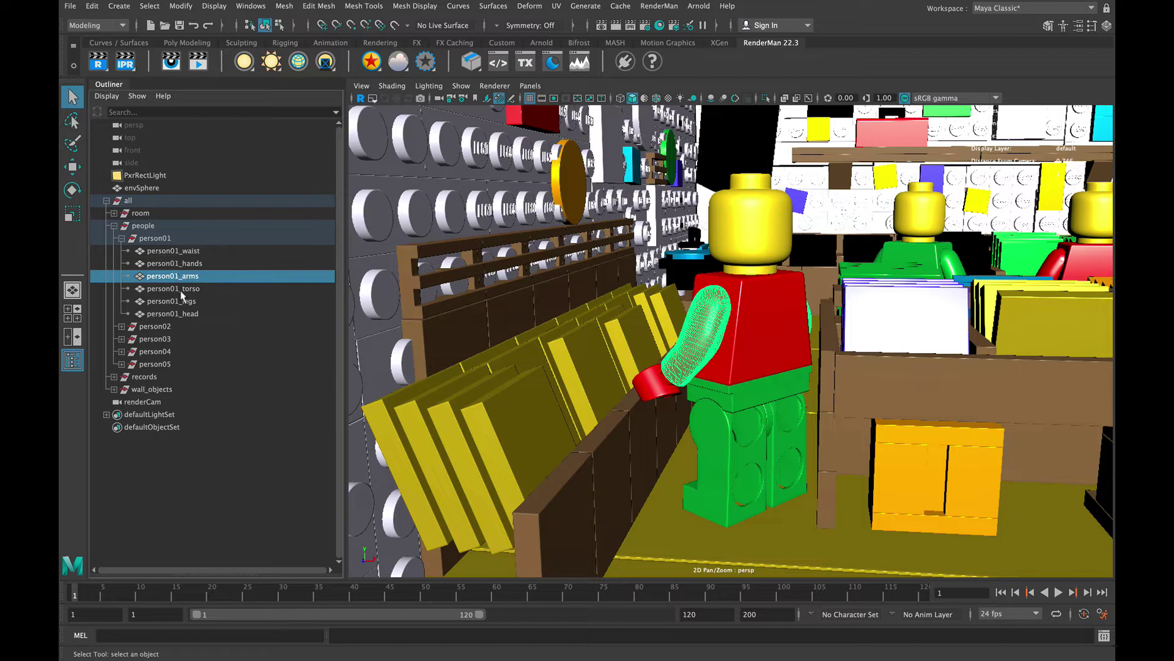
click(183, 290)
click(184, 301)
click(183, 314)
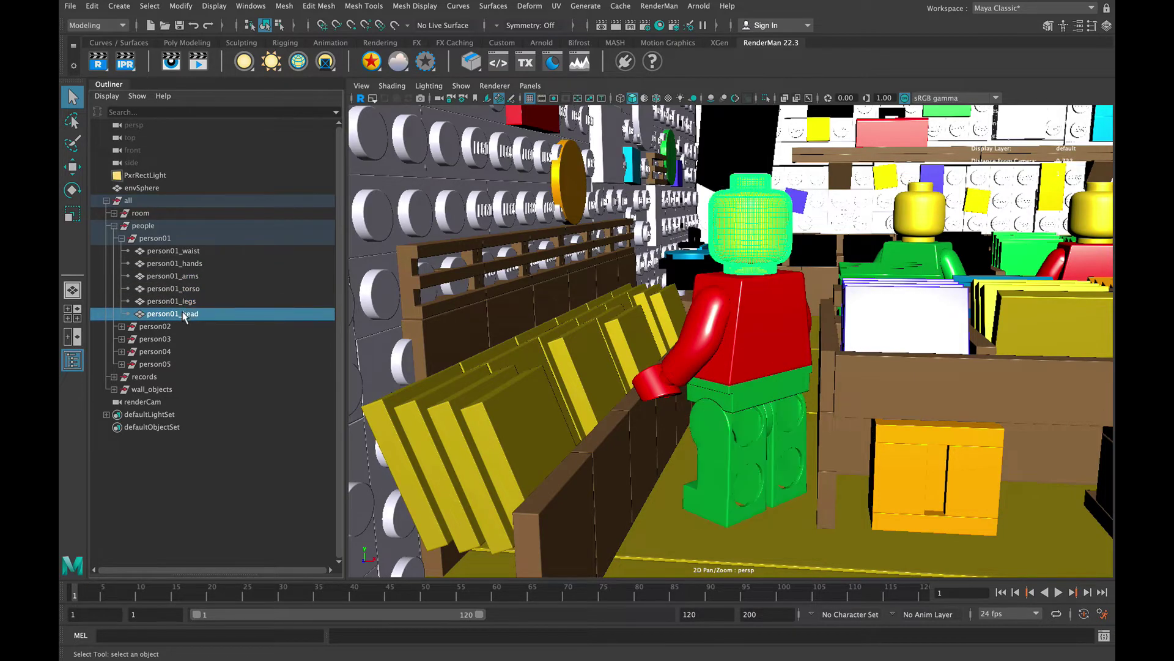
click(515, 405)
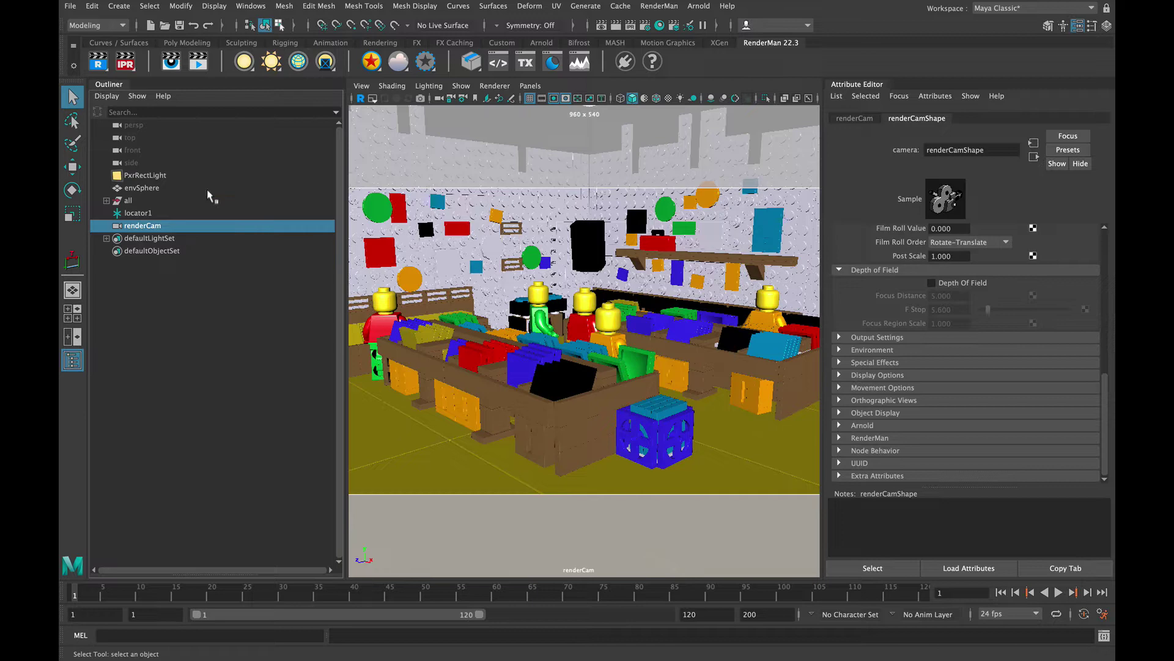
Step: Turn on the Object Details heads-up display over the viewport
click(217, 7)
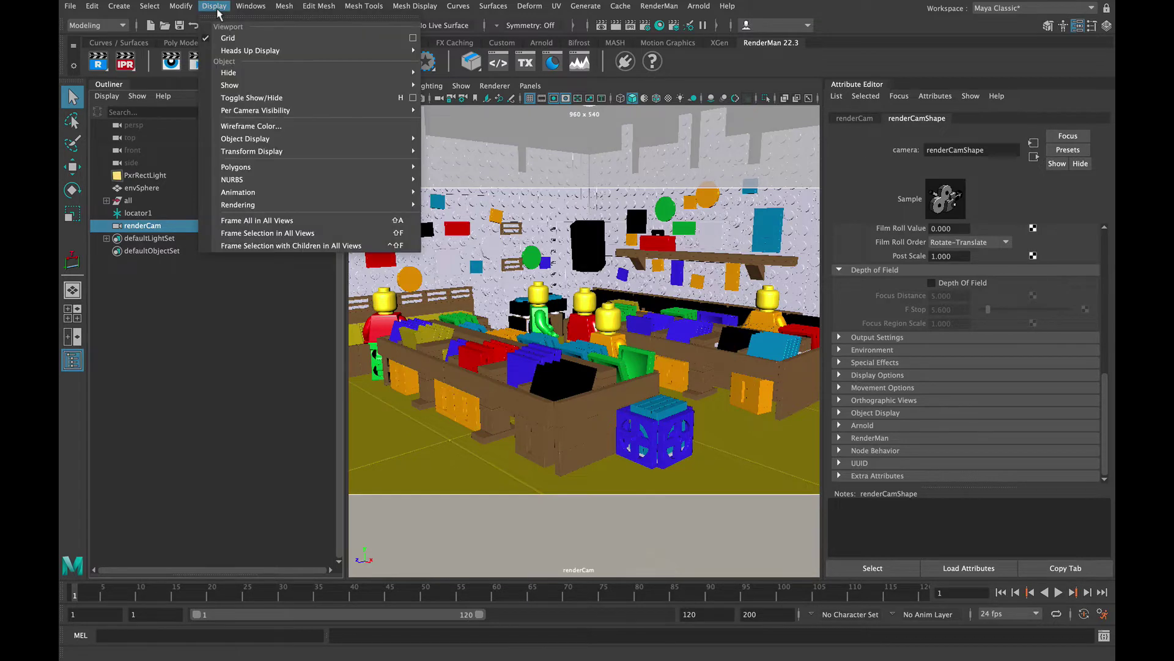
mouse_move(232, 54)
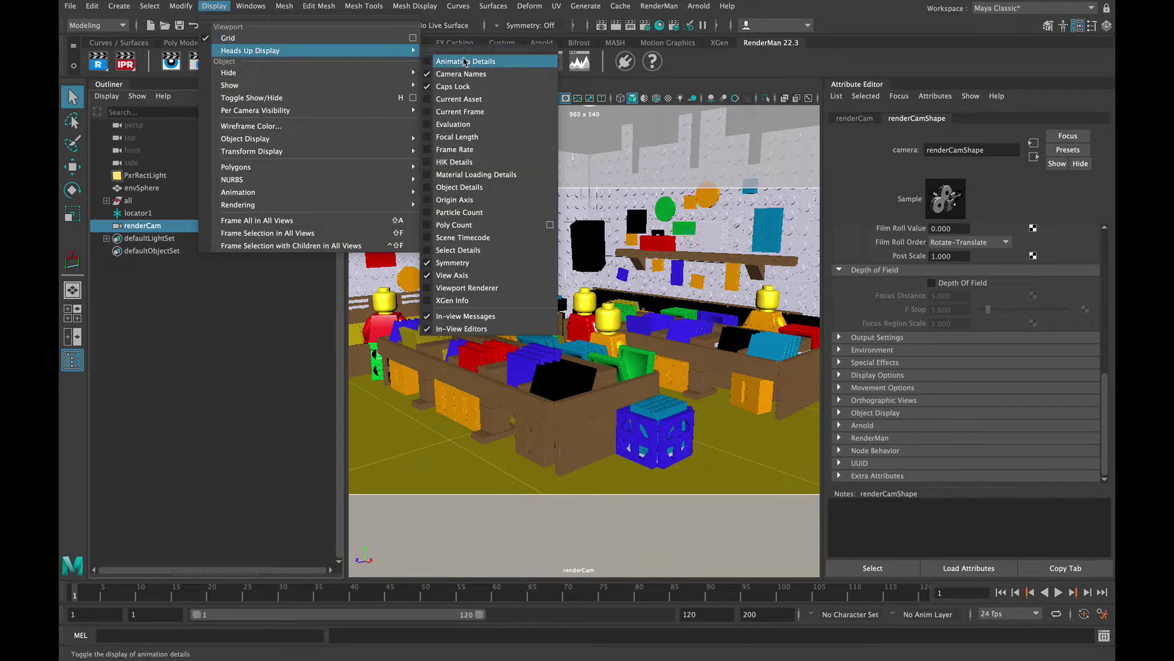
click(471, 187)
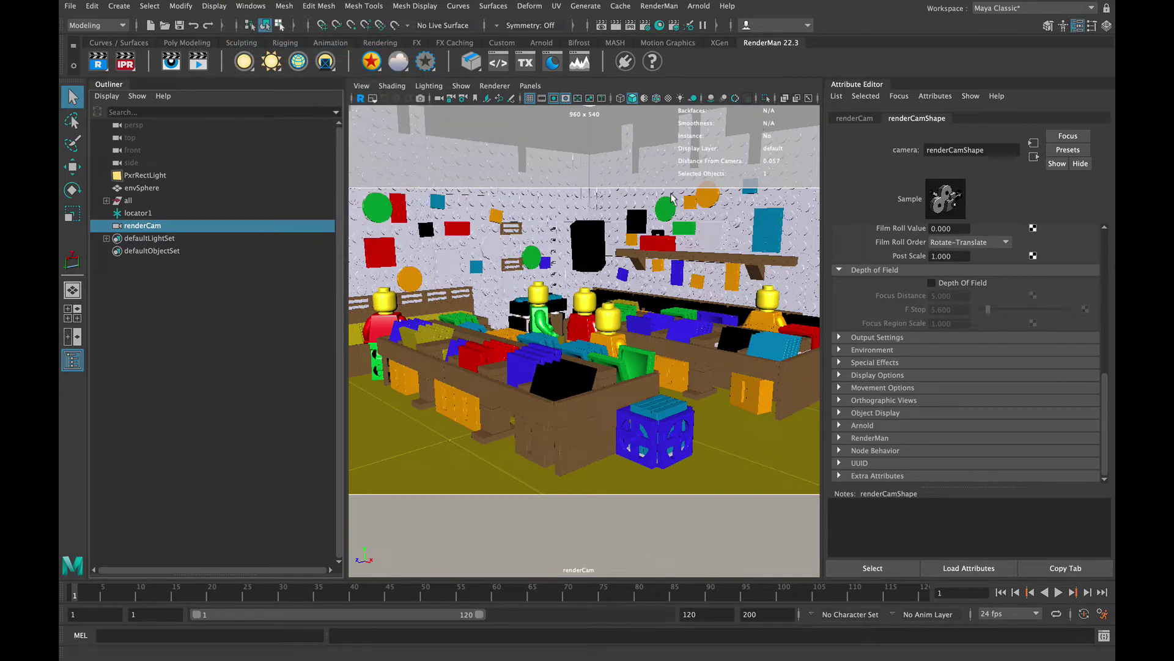
Step: Compare the yellow minifigure head's 1.885 Distance From Camera against renderCam
click(581, 311)
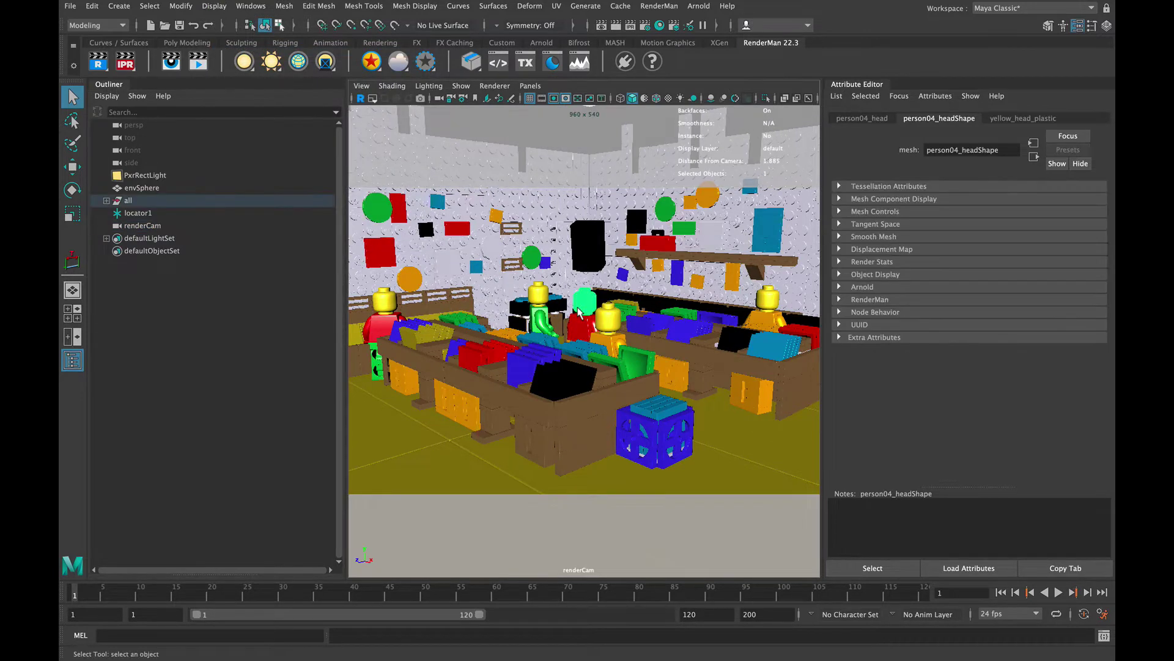
click(684, 198)
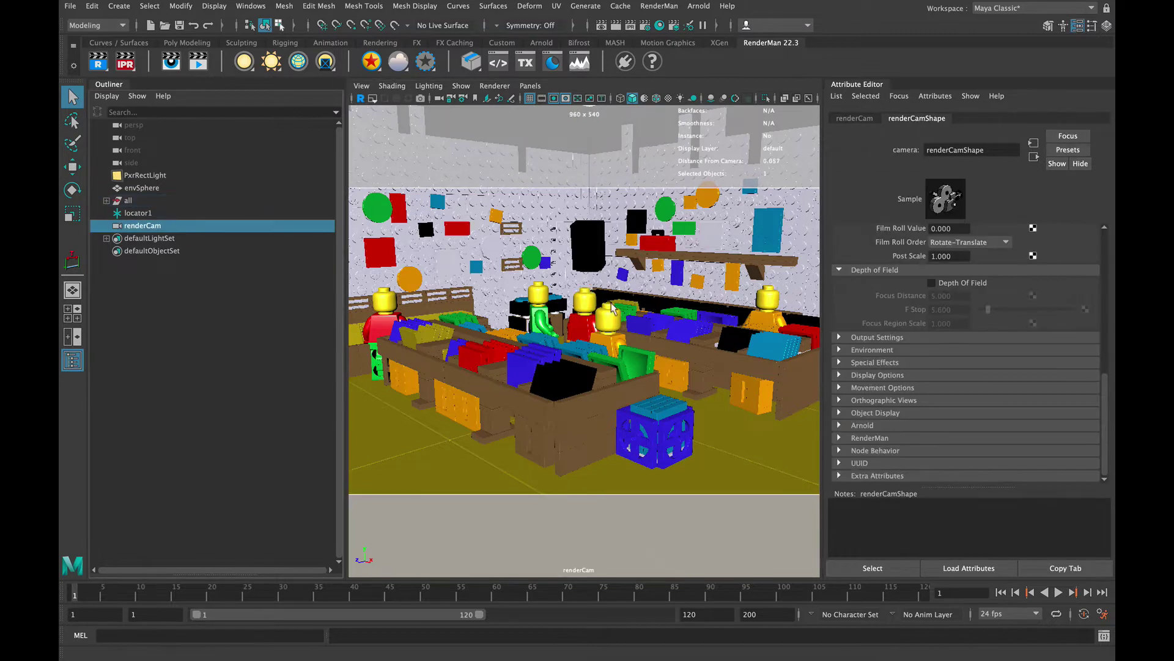
click(578, 311)
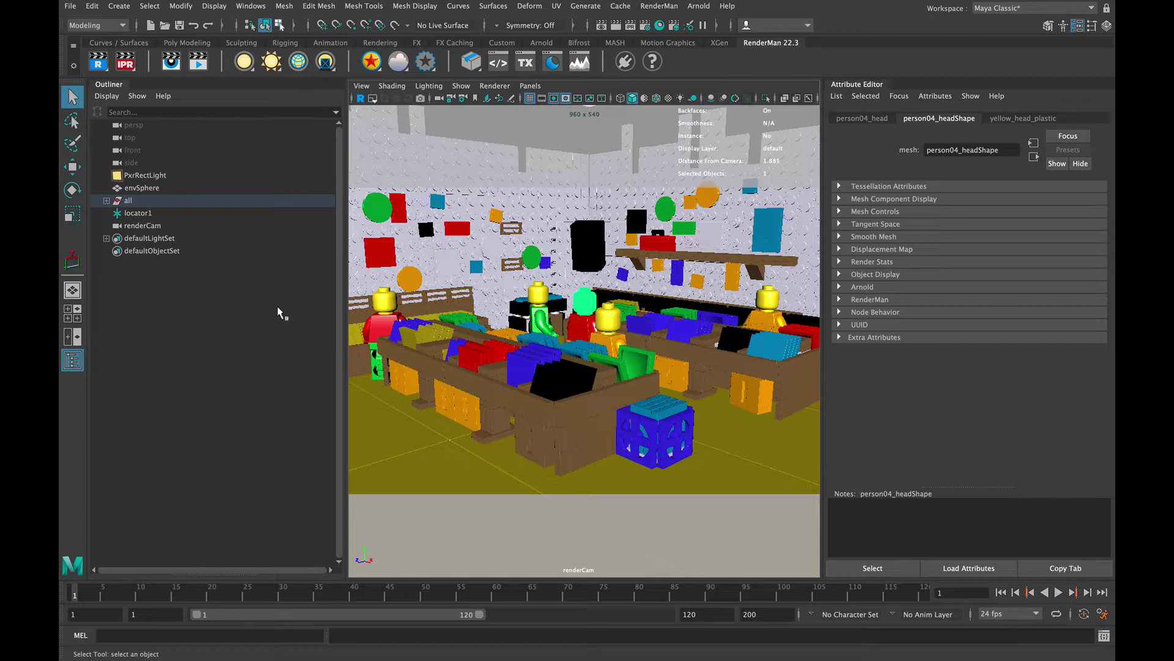
click(162, 225)
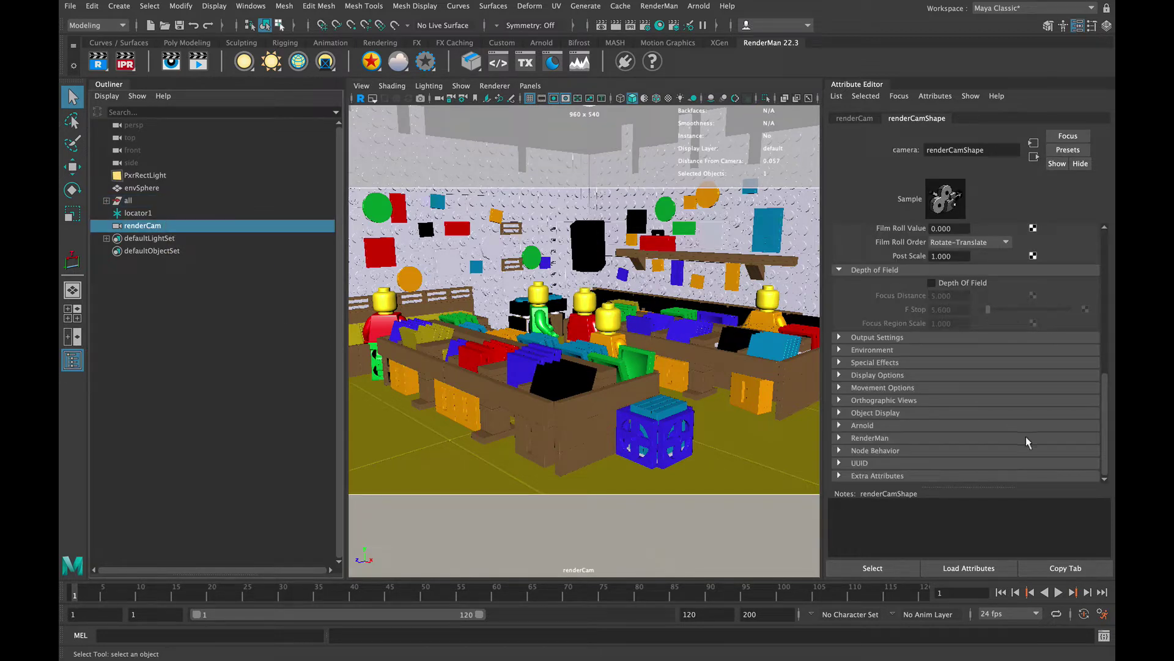
Step: Enable renderCam's Depth Of Field and set Focus Distance to the head's 1.885
click(957, 280)
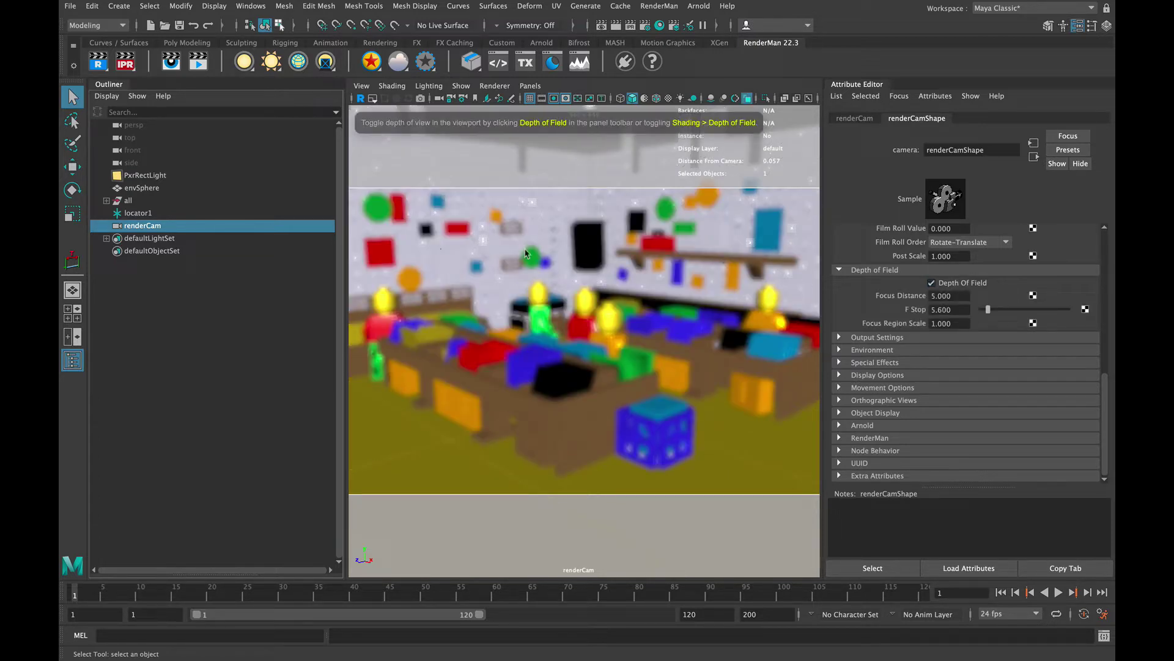
click(583, 294)
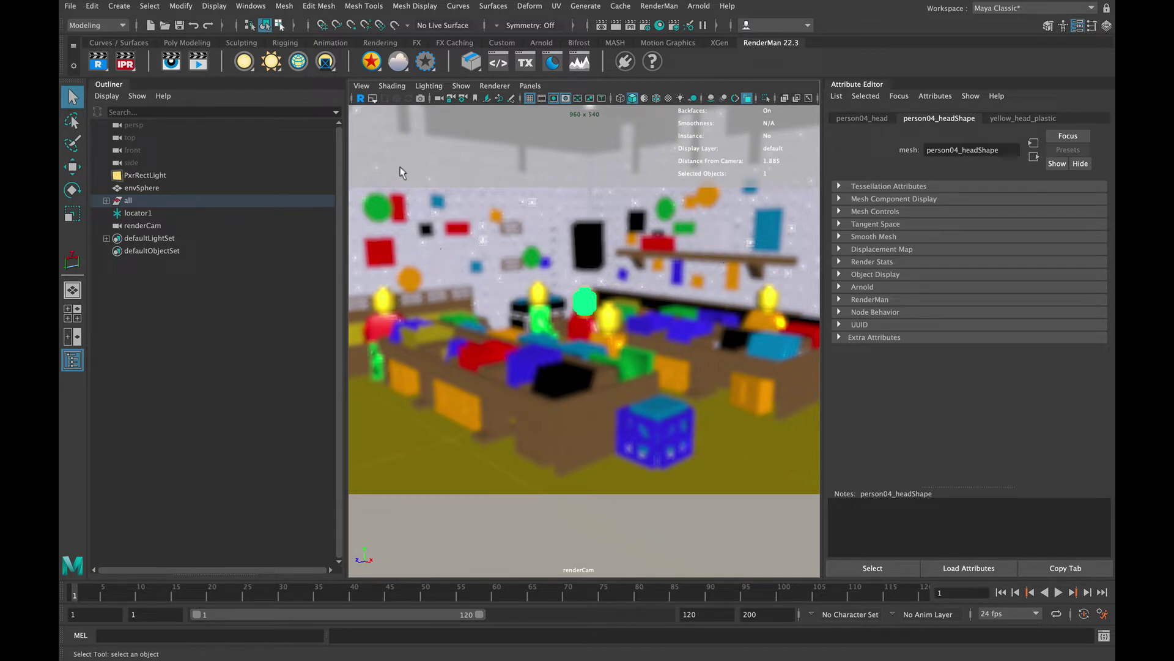
click(439, 99)
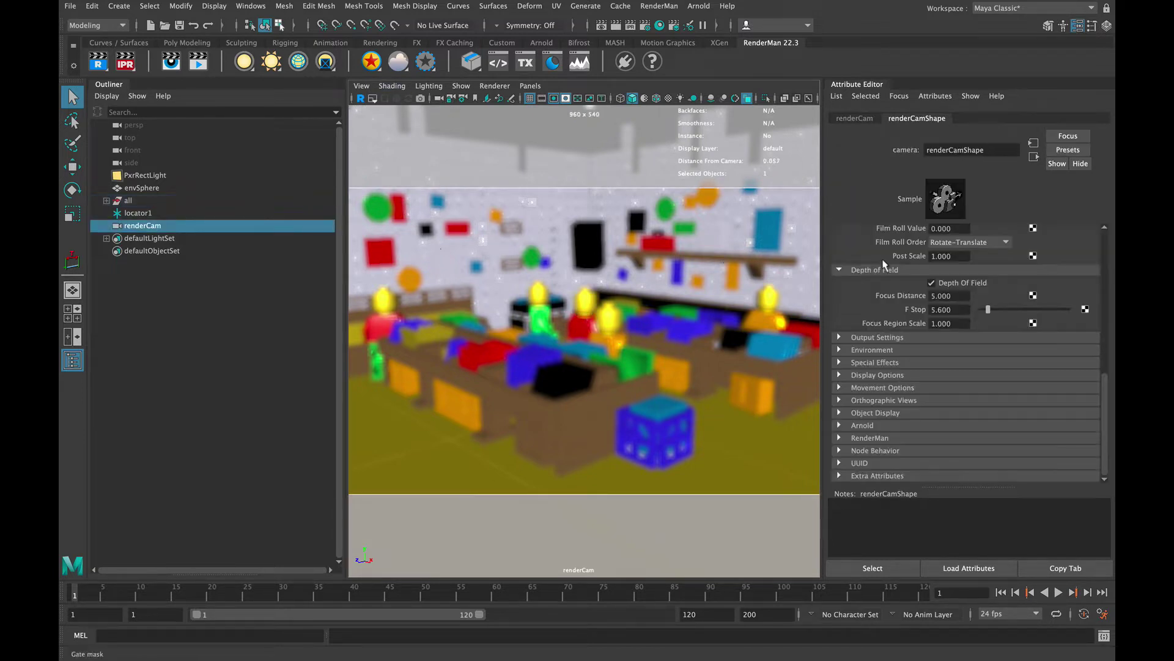
click(955, 297)
text(1.885)
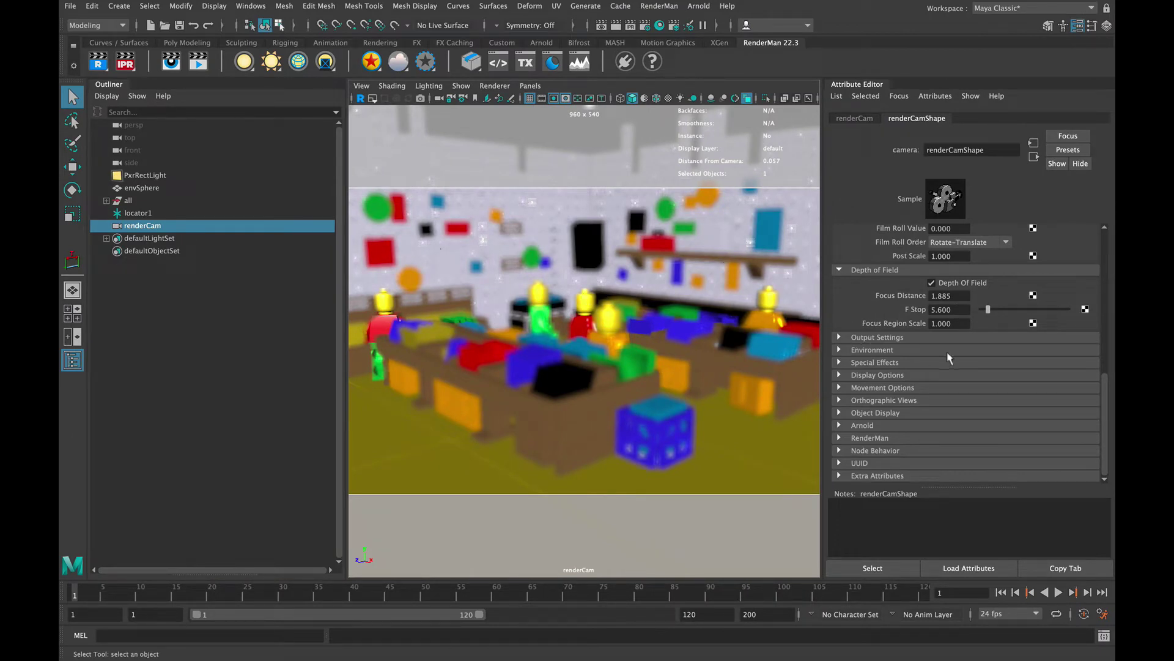
Step: Try F Stop values 22 and then 2.8 on renderCam to compare the blur
double_click(957, 309)
text(22)
key(Return)
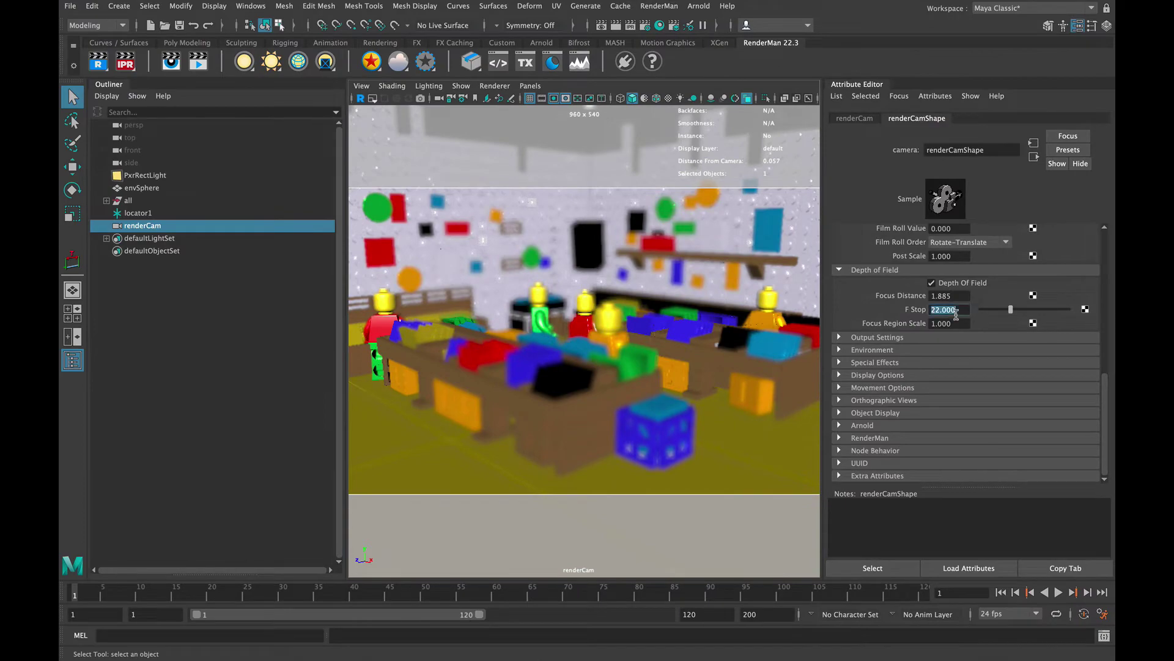
text(2.8)
key(Return)
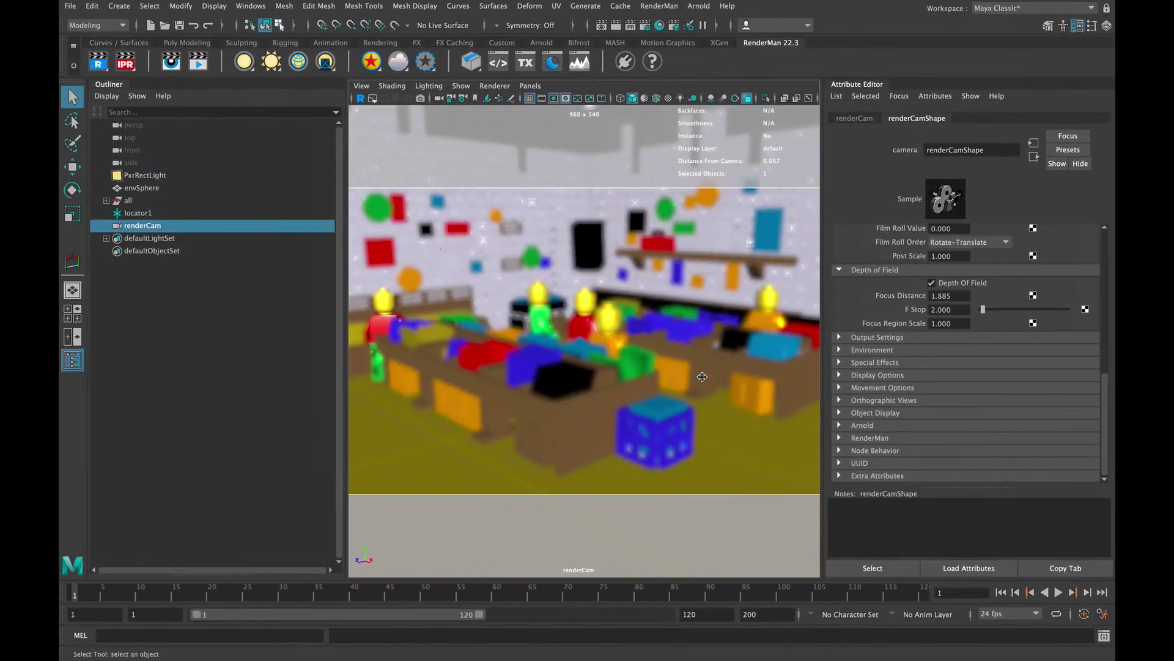
Step: Set renderCam's Focus Region Scale to 5 and select locator1
double_click(963, 328)
text(5)
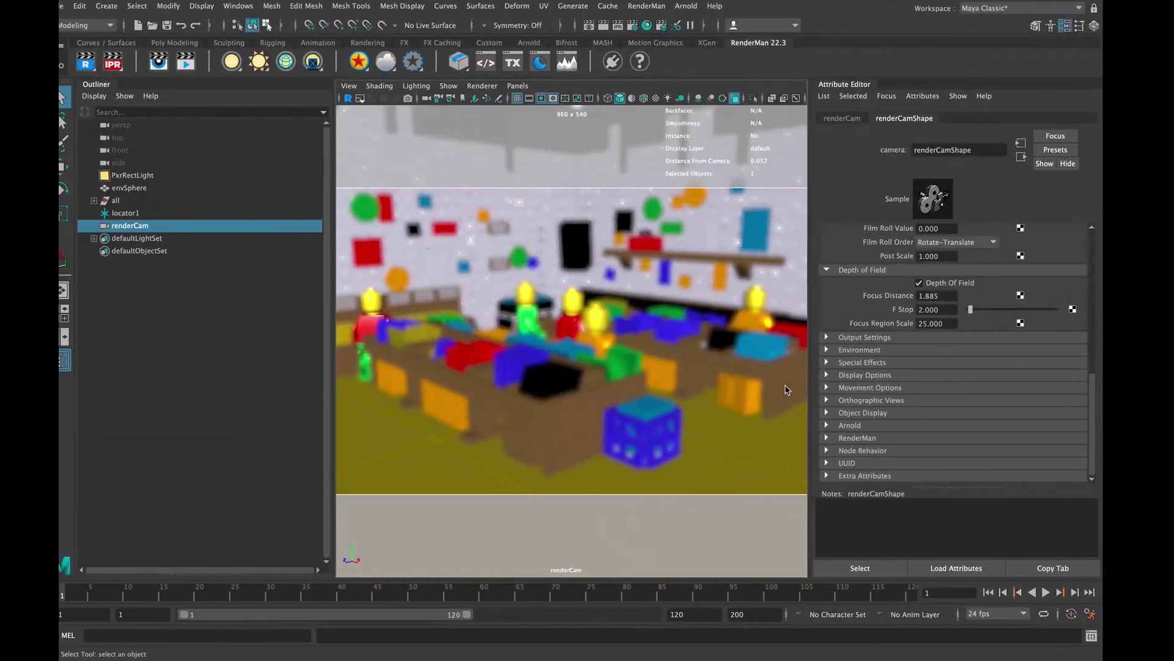
click(936, 323)
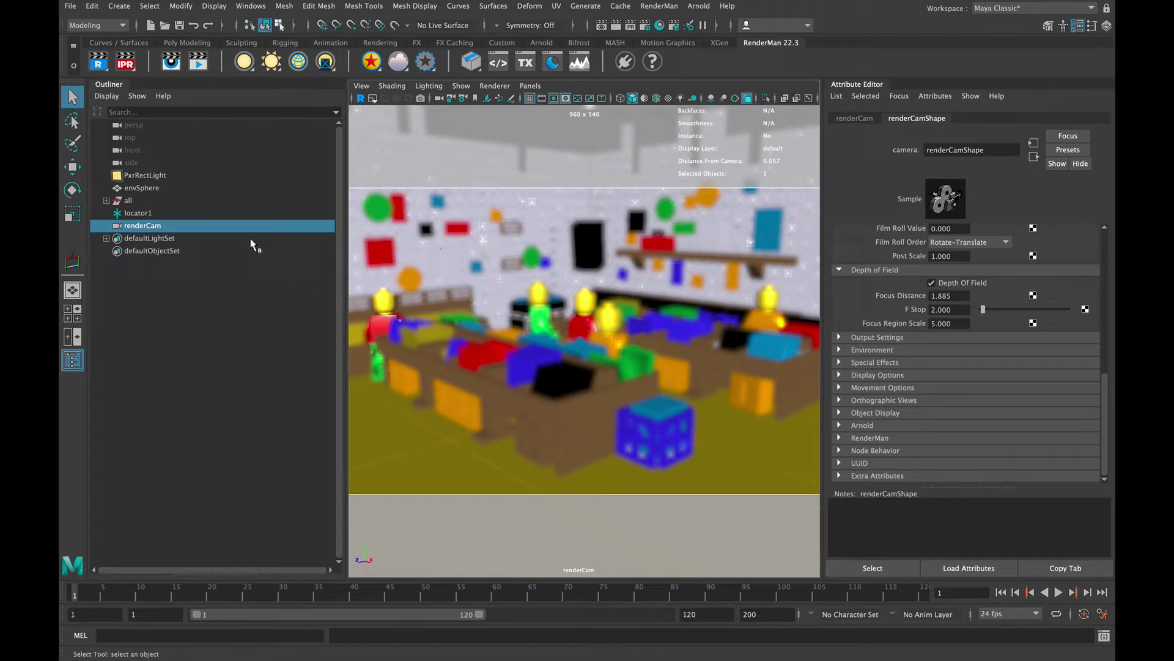
click(192, 212)
Step: Delete locator1 and place a two-point distance dimension with the Distance Tool
key(Delete)
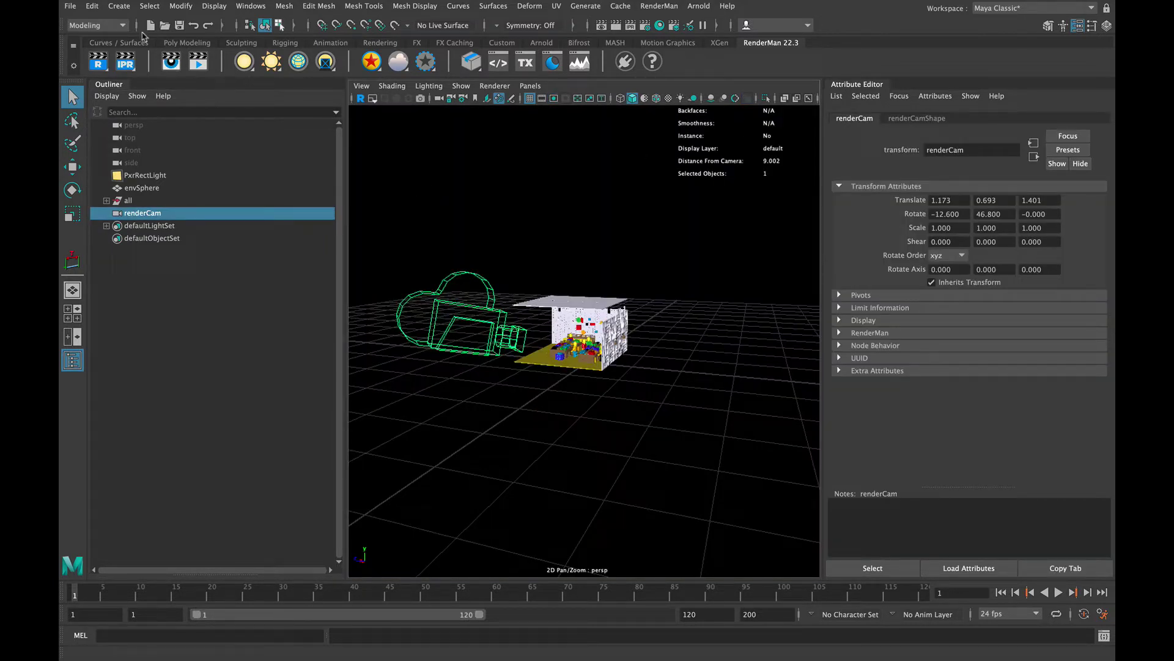
click(124, 11)
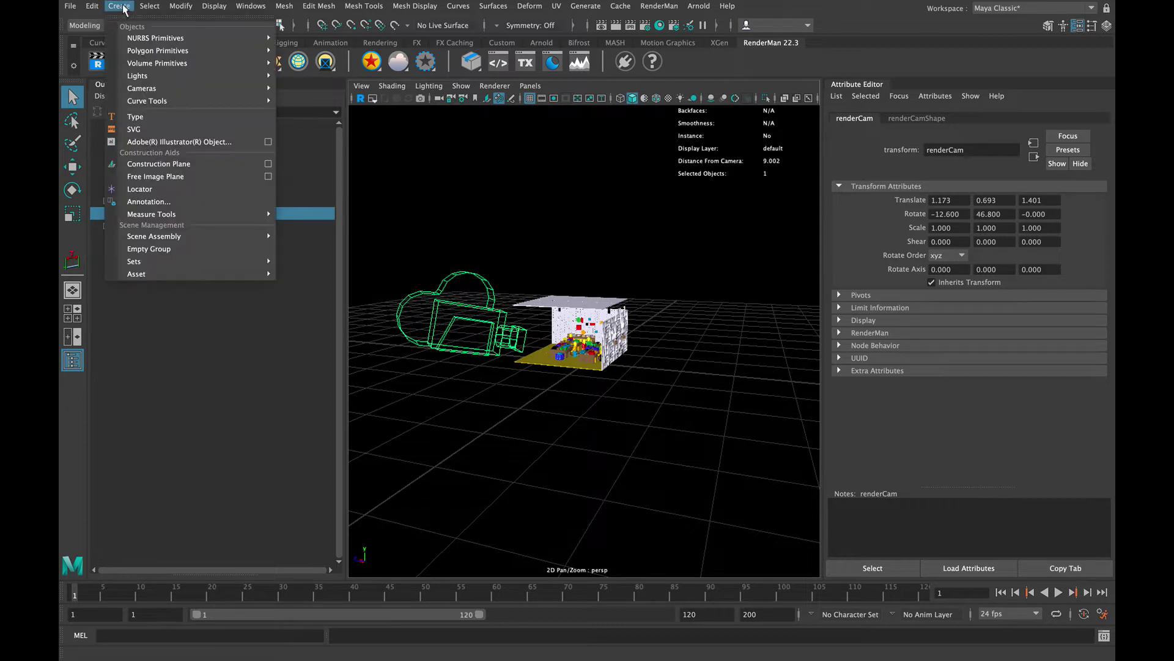
mouse_move(202, 214)
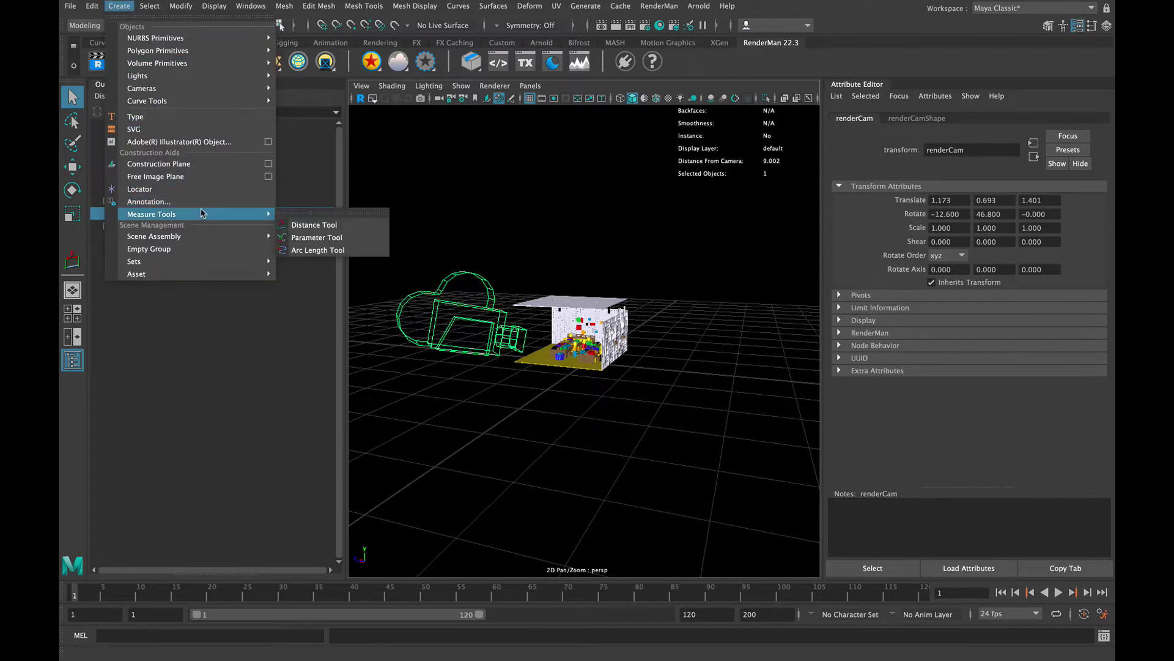
click(291, 227)
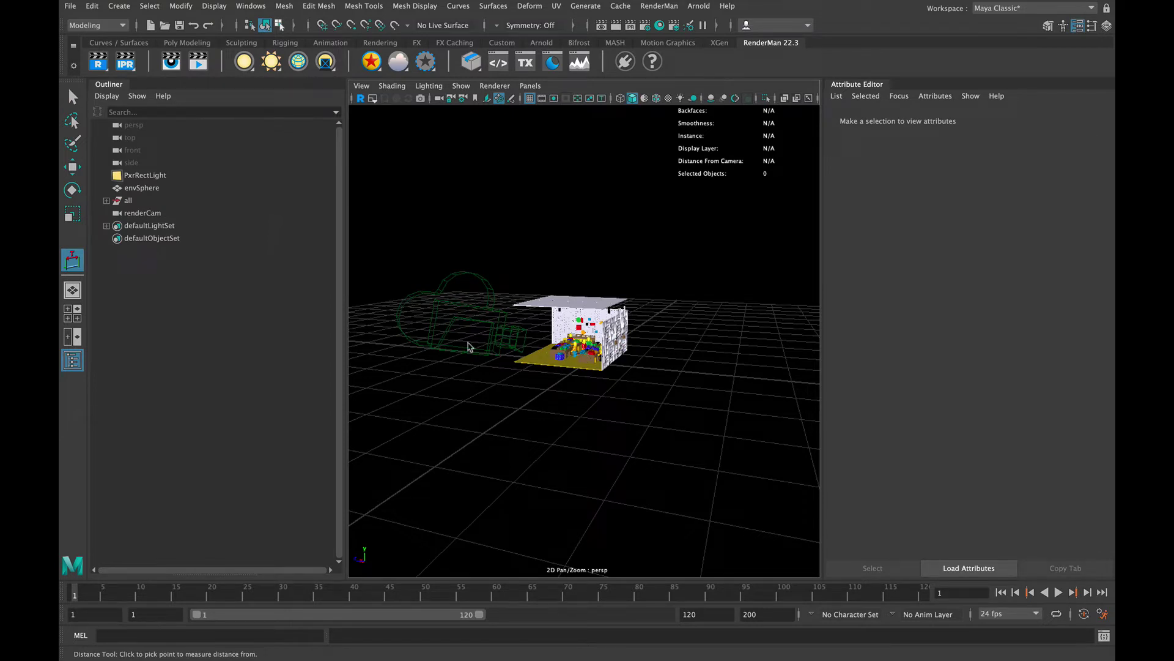
click(488, 338)
click(583, 350)
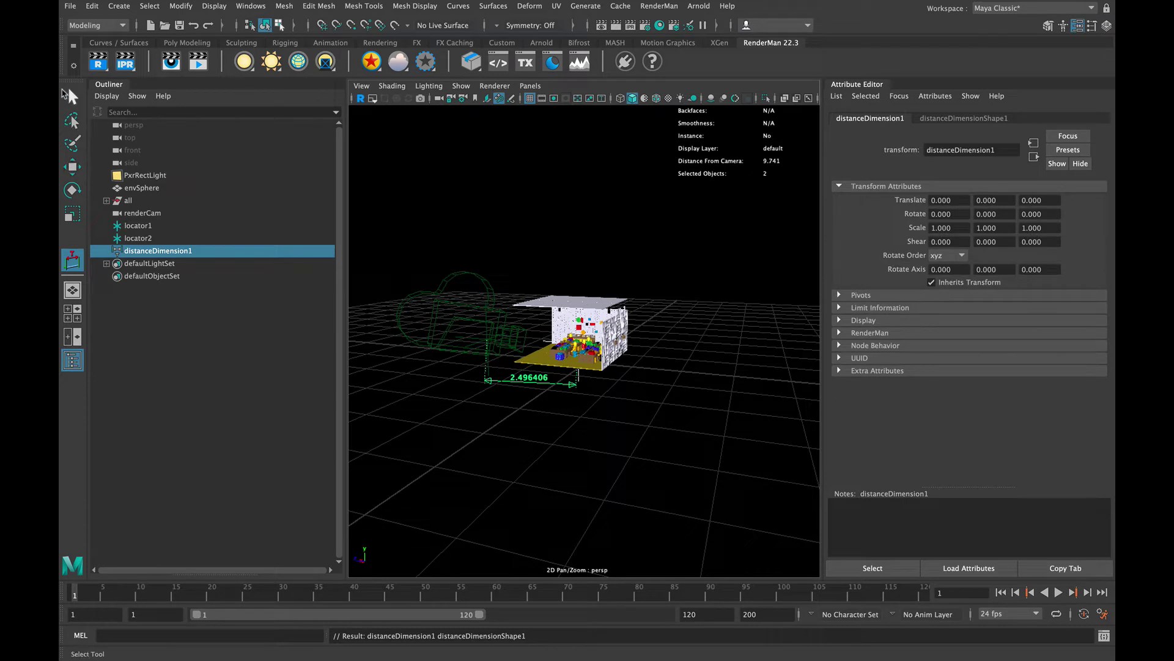
Step: Copy renderCam's Translate values into locator1's Translate fields
click(72, 97)
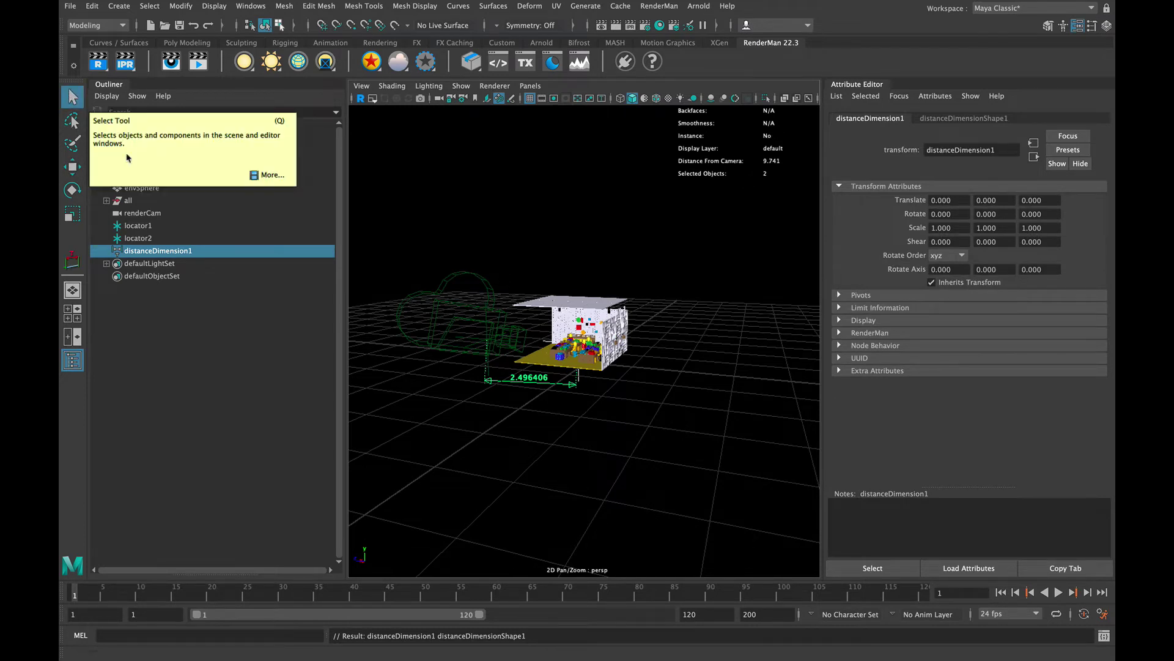
click(256, 351)
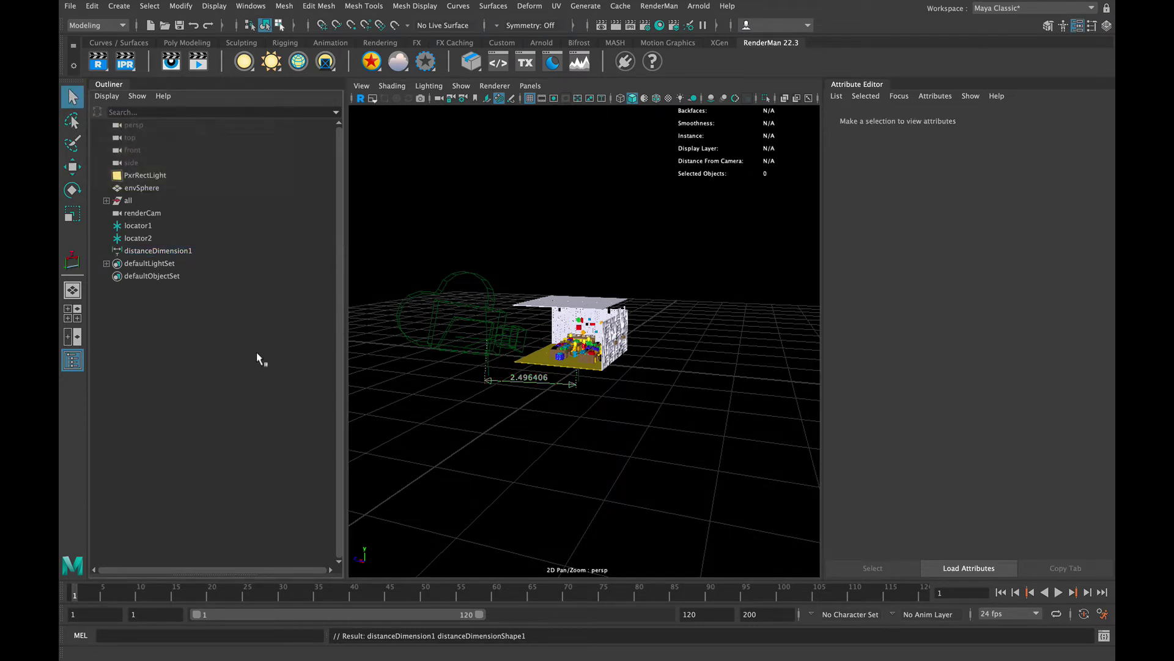
click(175, 233)
click(170, 225)
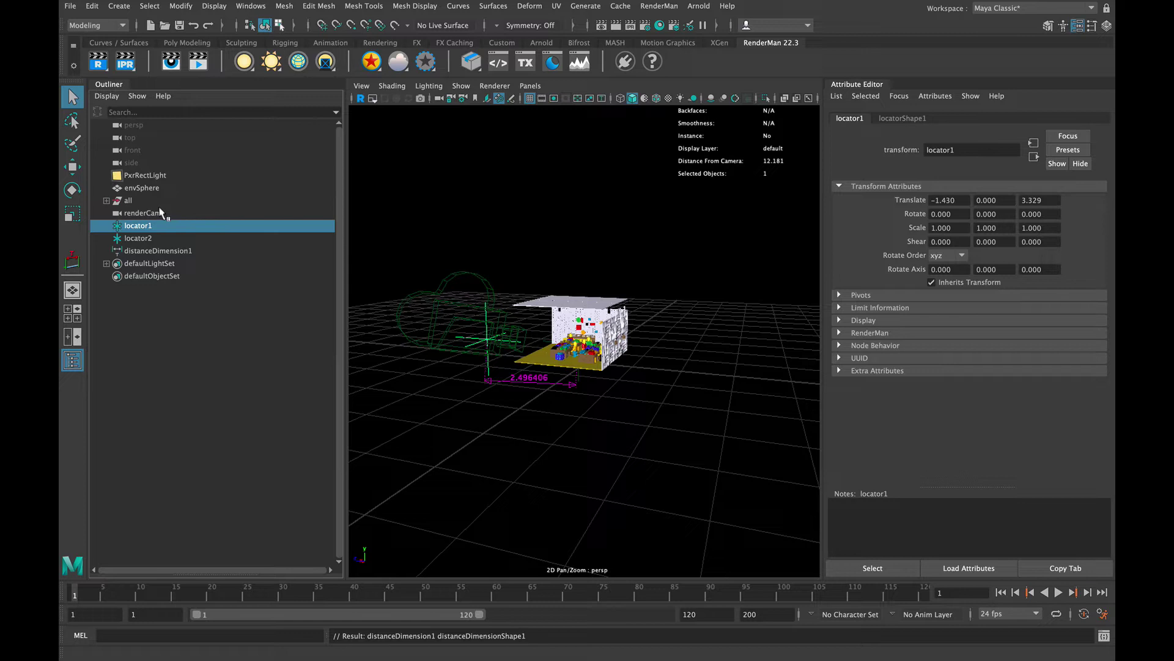
click(161, 213)
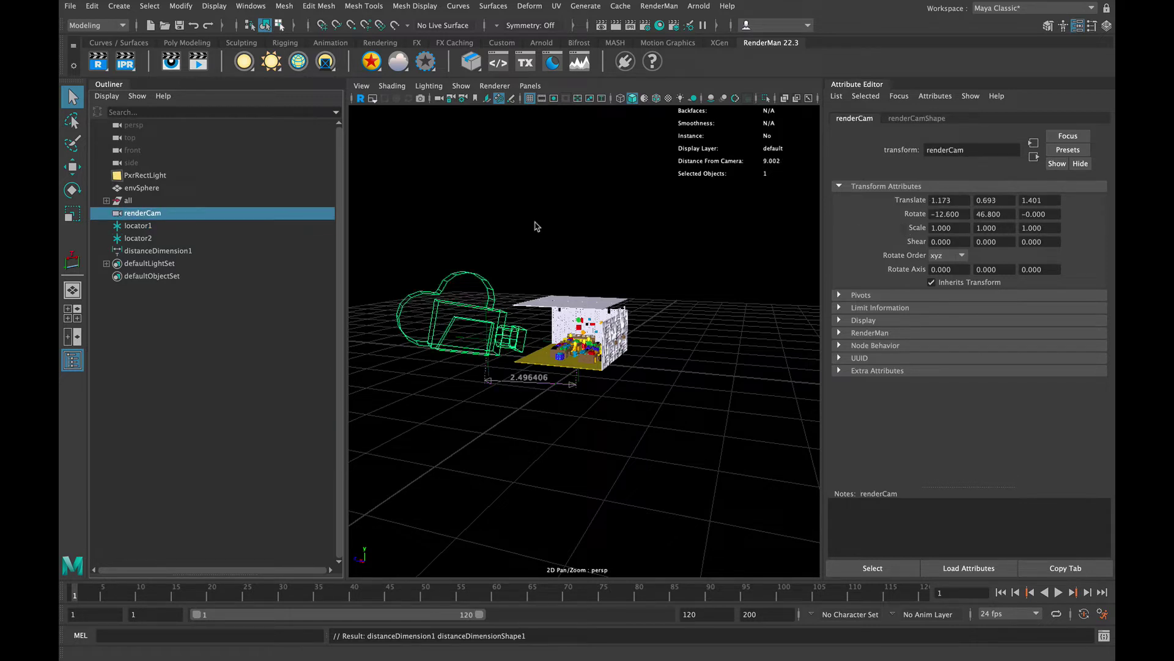
click(303, 225)
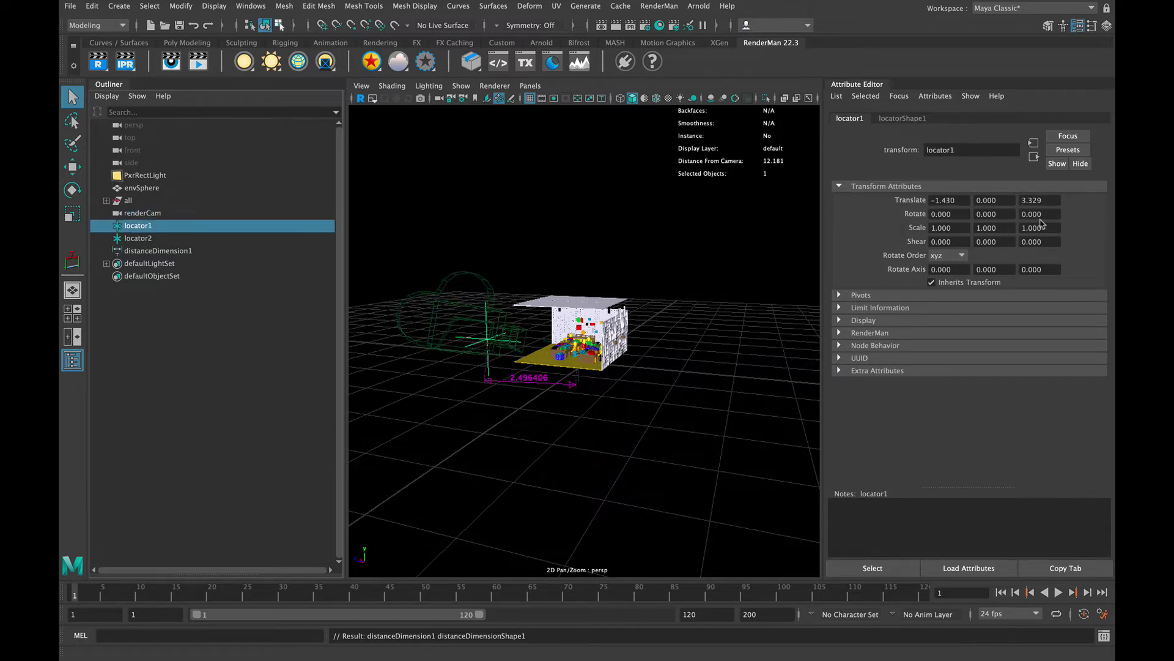
click(950, 204)
text(17)
Step: Parent locator1 under renderCam in the Outliner
click(193, 212)
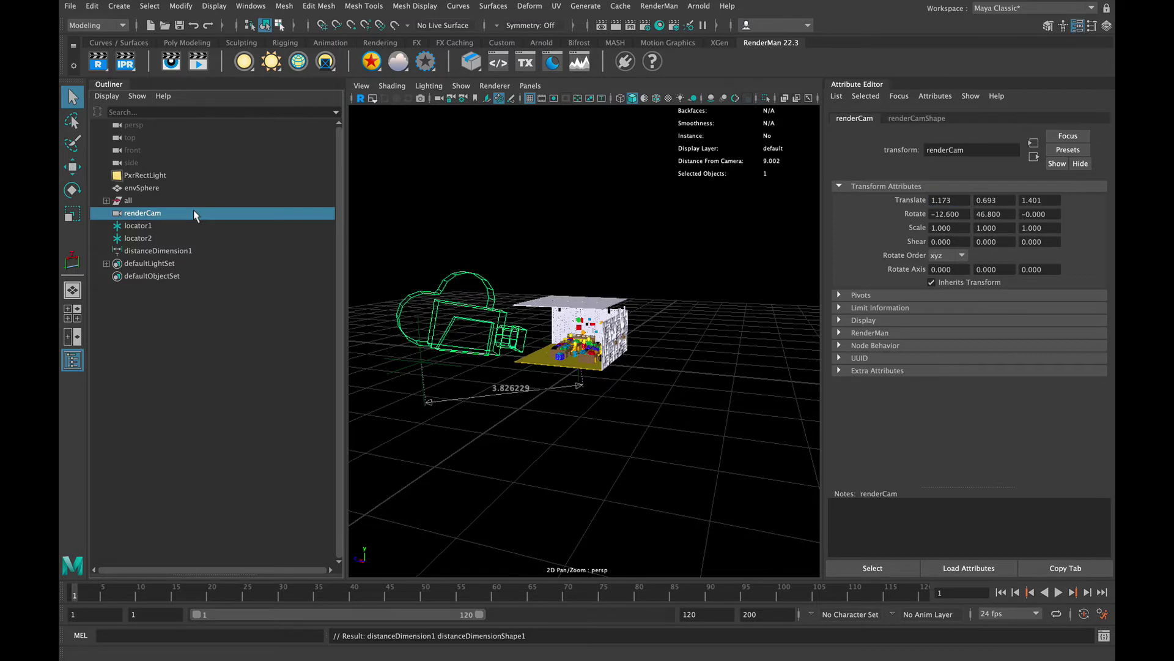
key(Down)
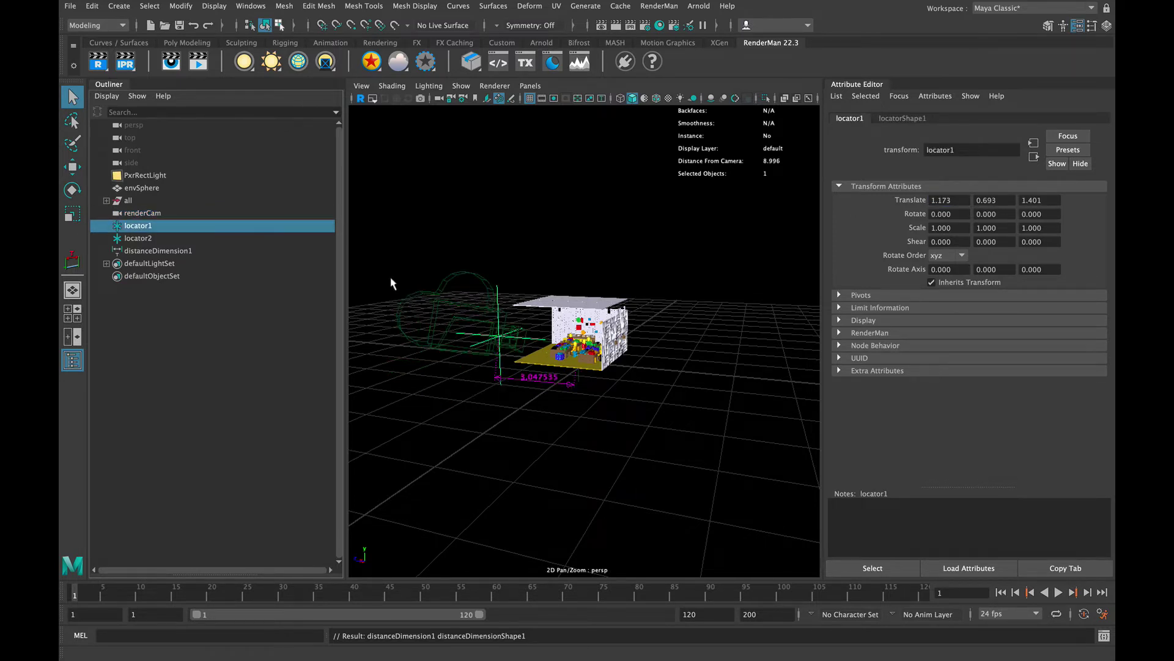
middle_drag(140, 226, 141, 213)
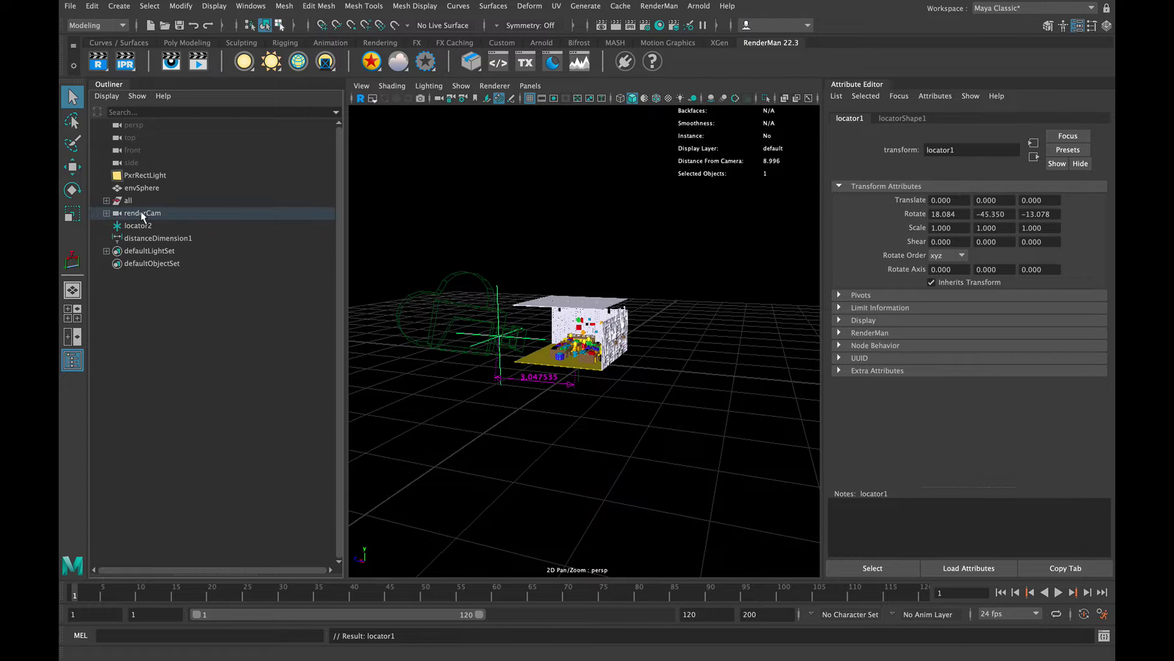
Step: Show shape nodes in the Outliner and frame the view on locator2
right_click(162, 313)
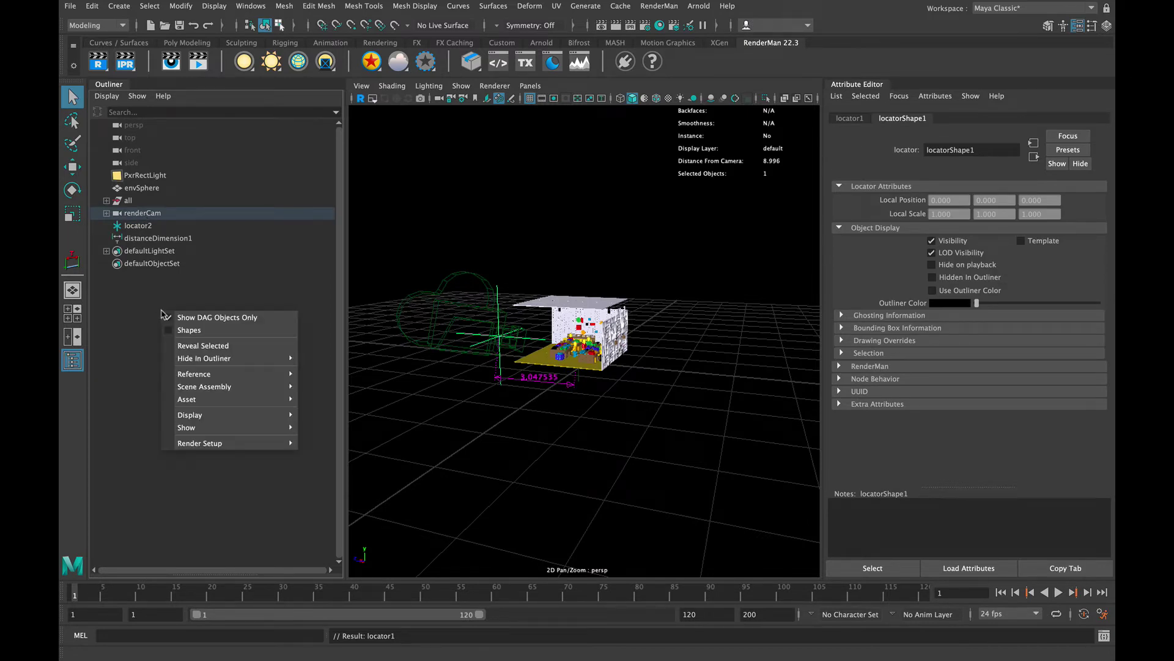
click(187, 330)
click(138, 225)
key(f)
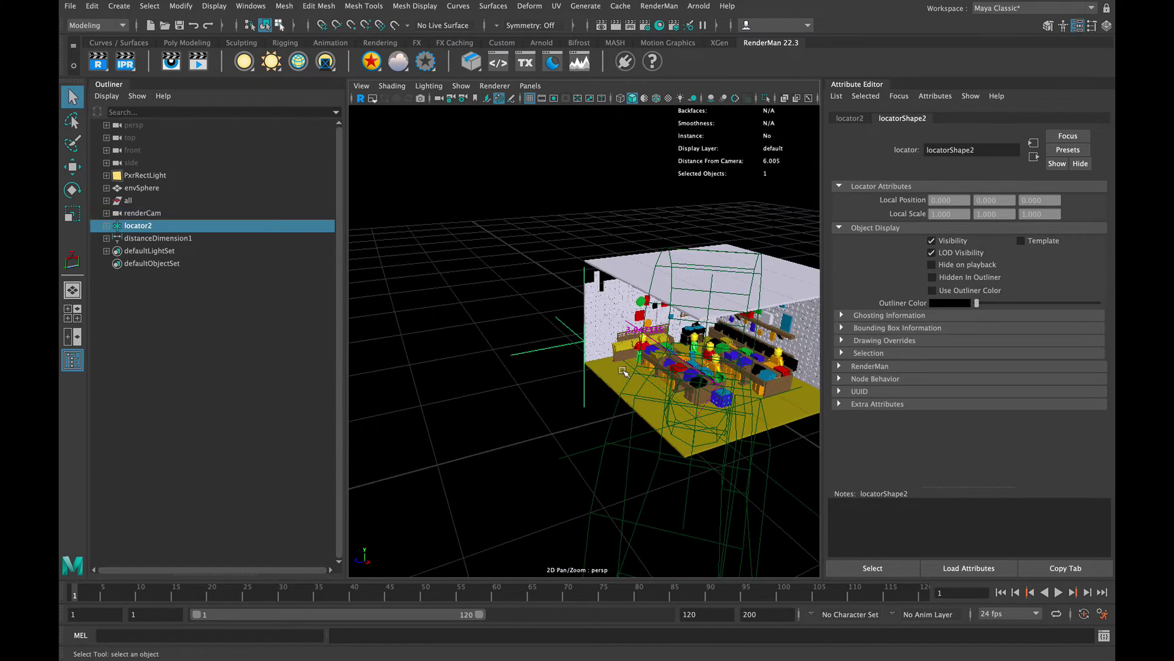
Step: Move locator2 along X, Z and Y into the record store, making the distance 2.299366
key(w)
drag(618, 373, 661, 406)
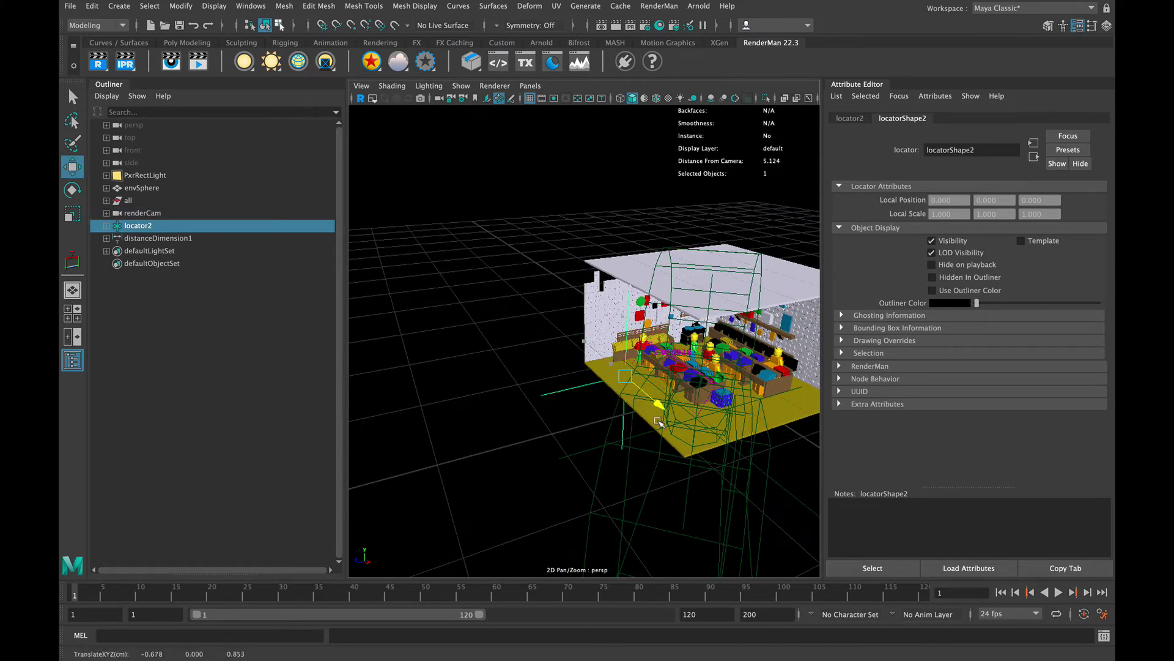
drag(572, 393, 662, 360)
key(f)
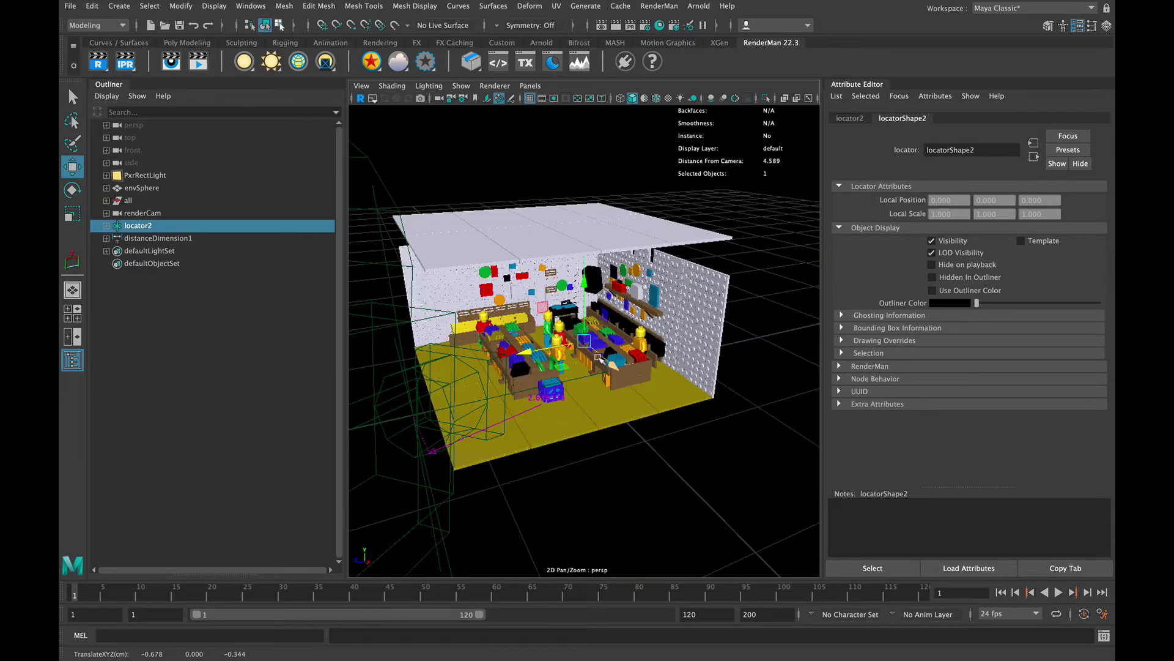
alt+drag(587, 353, 686, 350)
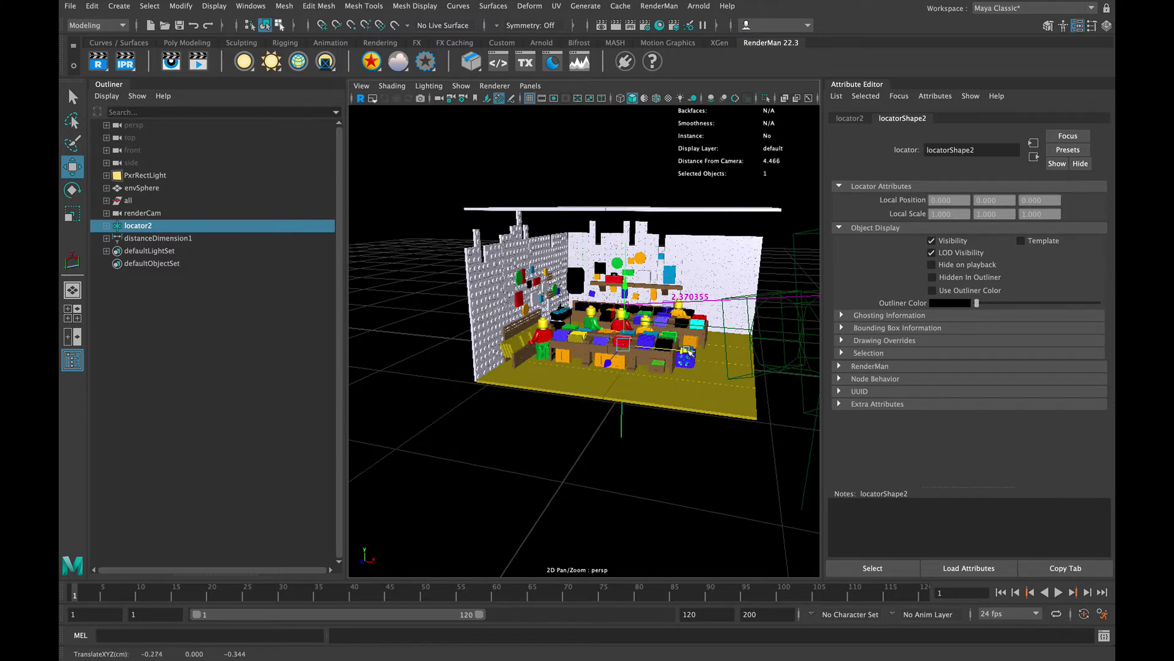
drag(629, 269, 629, 249)
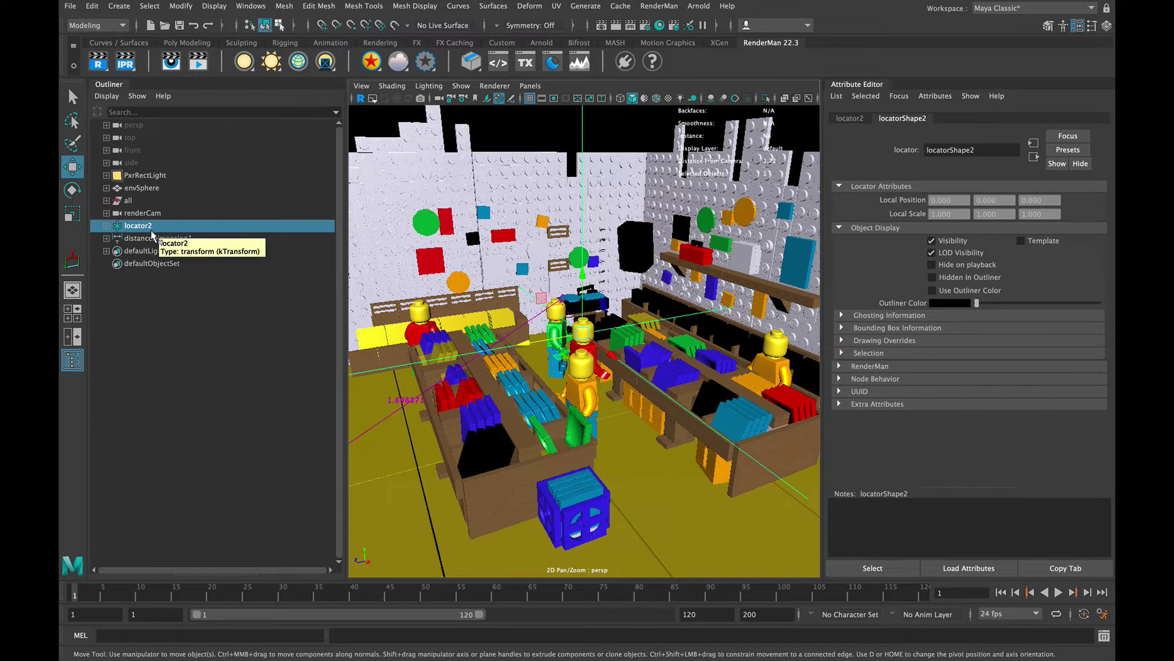
Step: Expand distanceDimension1 and renderCam, then select distanceDimensionShape1 together with renderCamShape
click(133, 239)
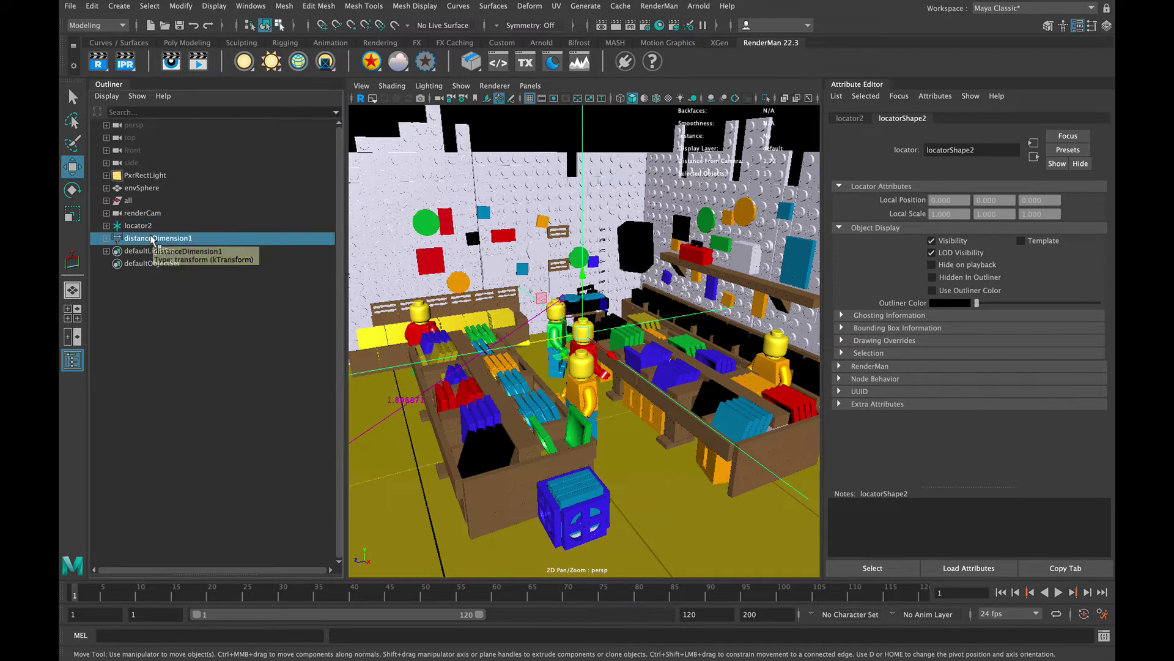
click(107, 238)
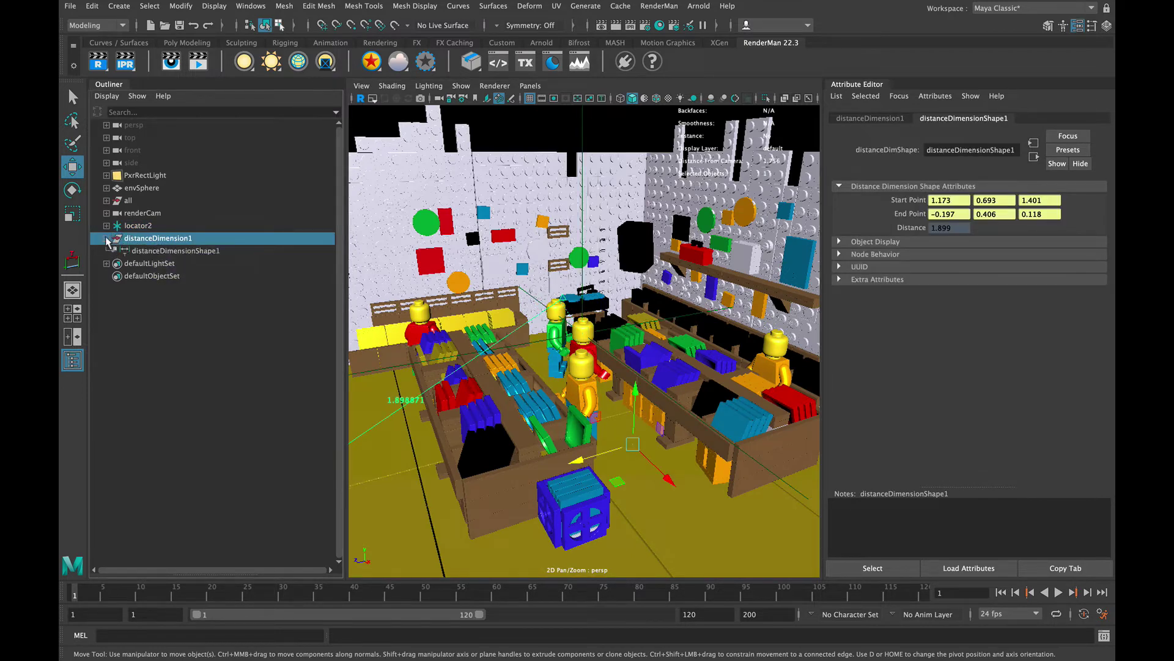
click(161, 251)
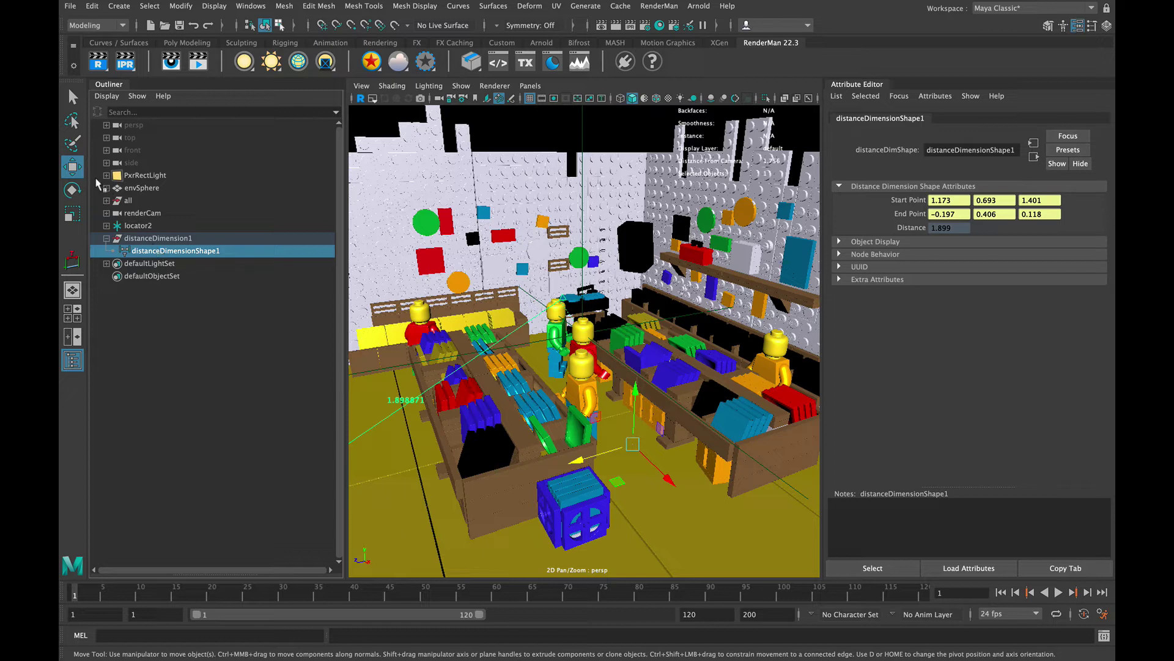
click(107, 213)
click(140, 225)
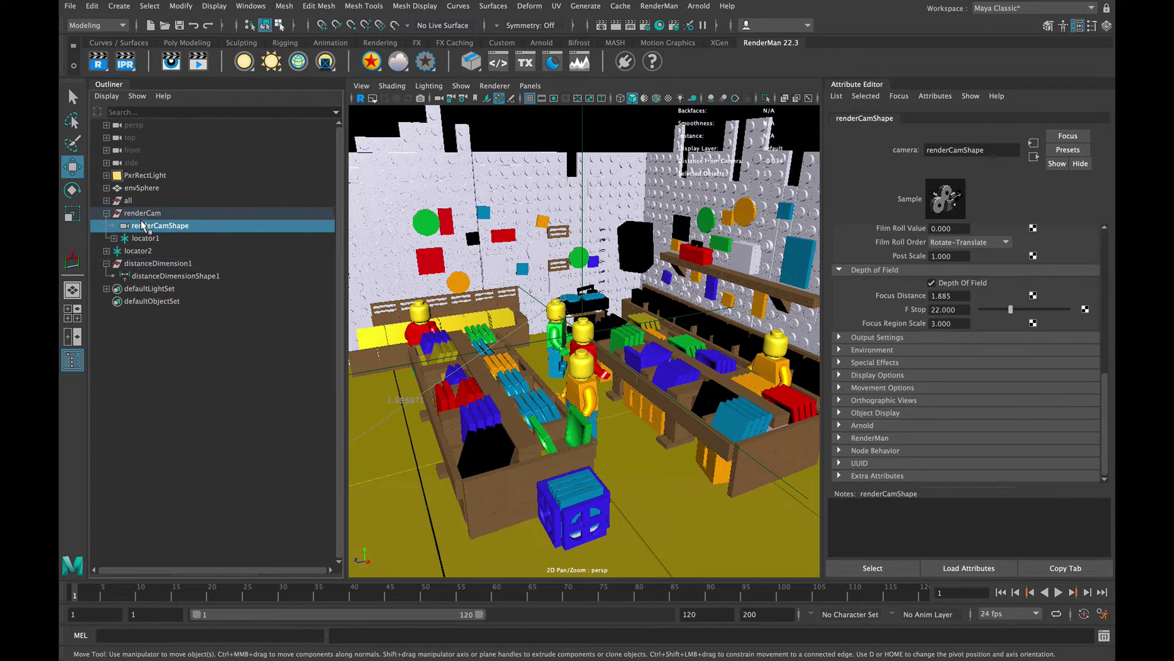
click(164, 275)
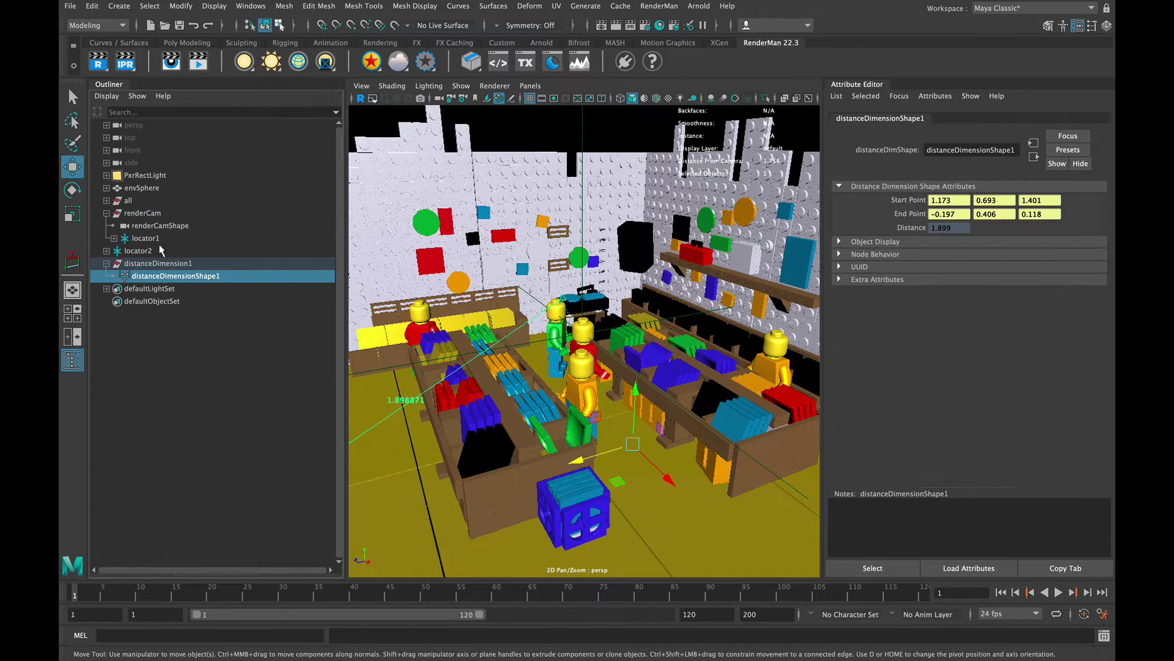
ctrl+click(158, 225)
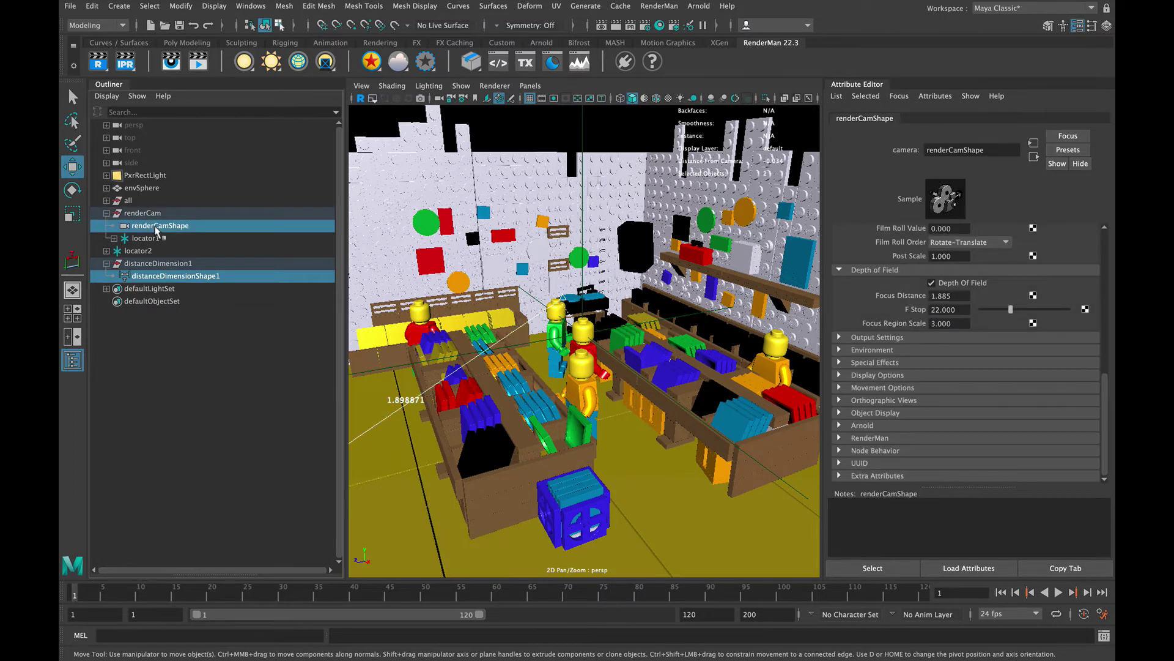
click(250, 9)
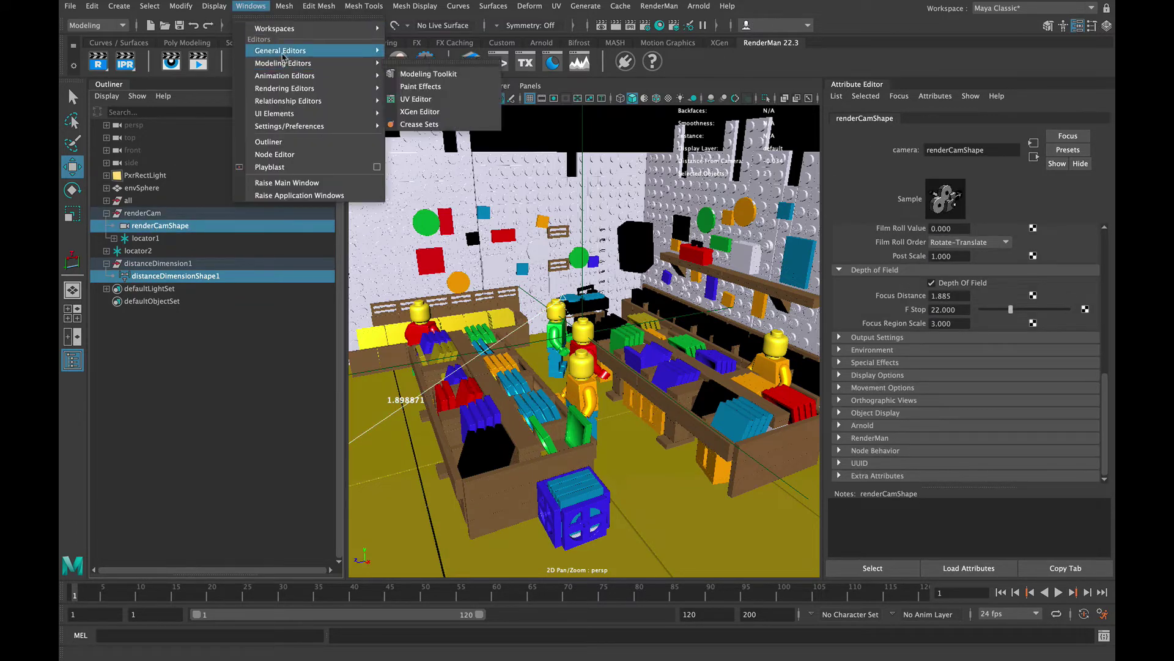
Step: Connect distanceDimensionShape1.distance to renderCamShape.focusDistance in the Connection Editor, giving Focus Distance 1.899
mouse_move(280, 50)
click(468, 204)
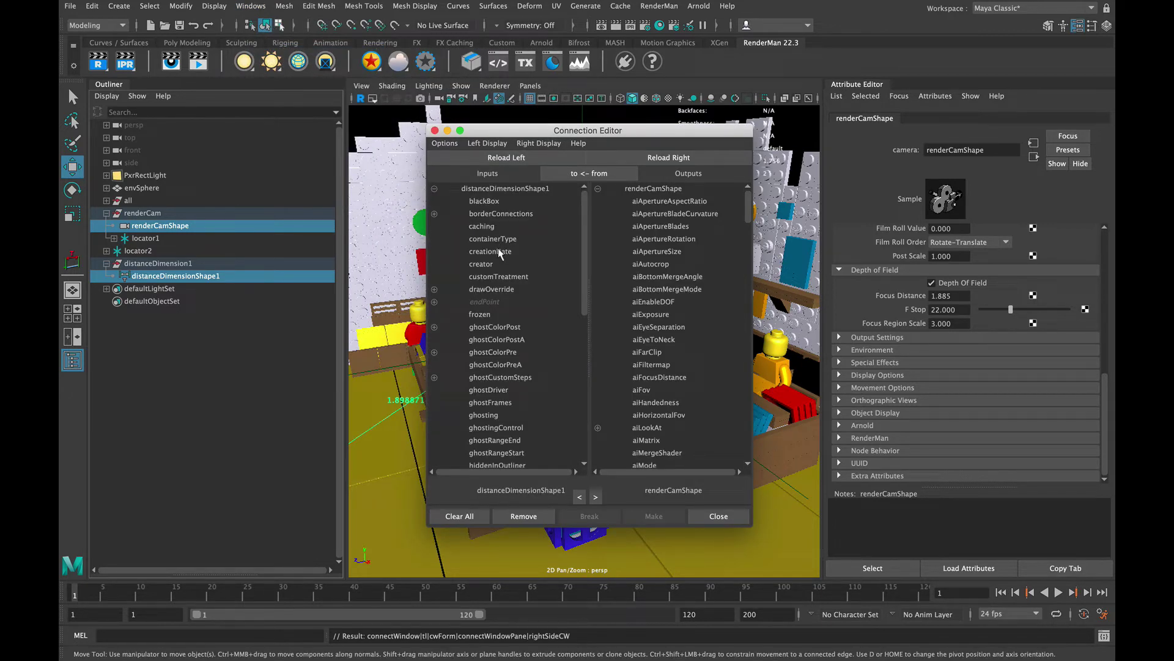
click(601, 177)
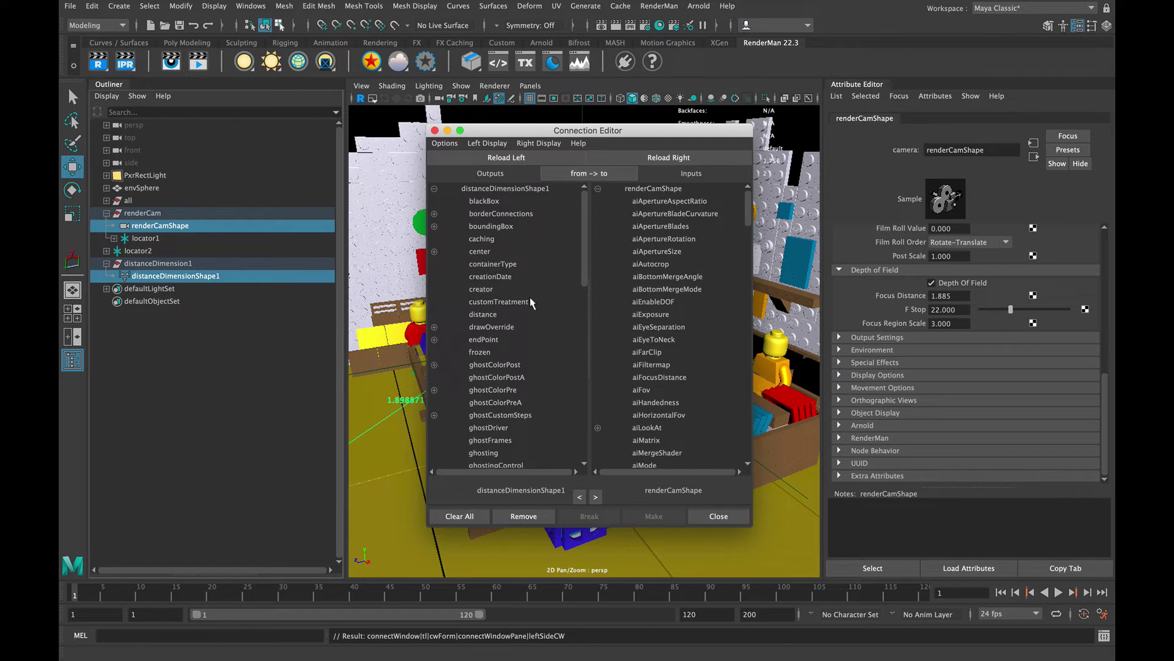
click(517, 314)
scroll(661, 322, down, 4)
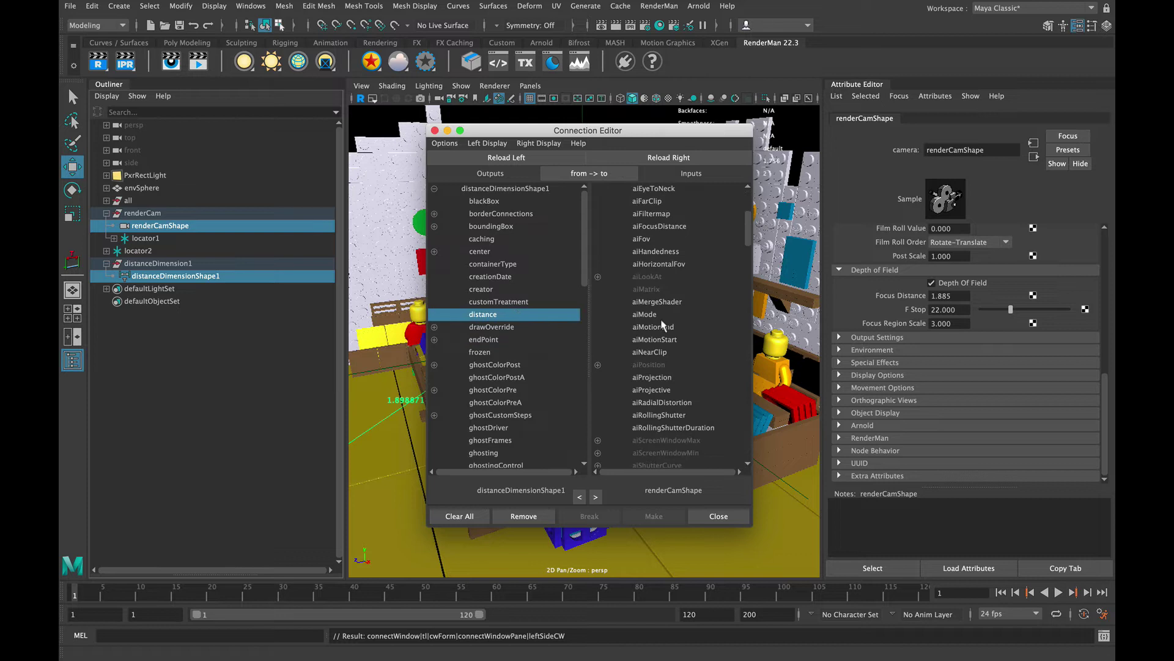
scroll(662, 324, down, 10)
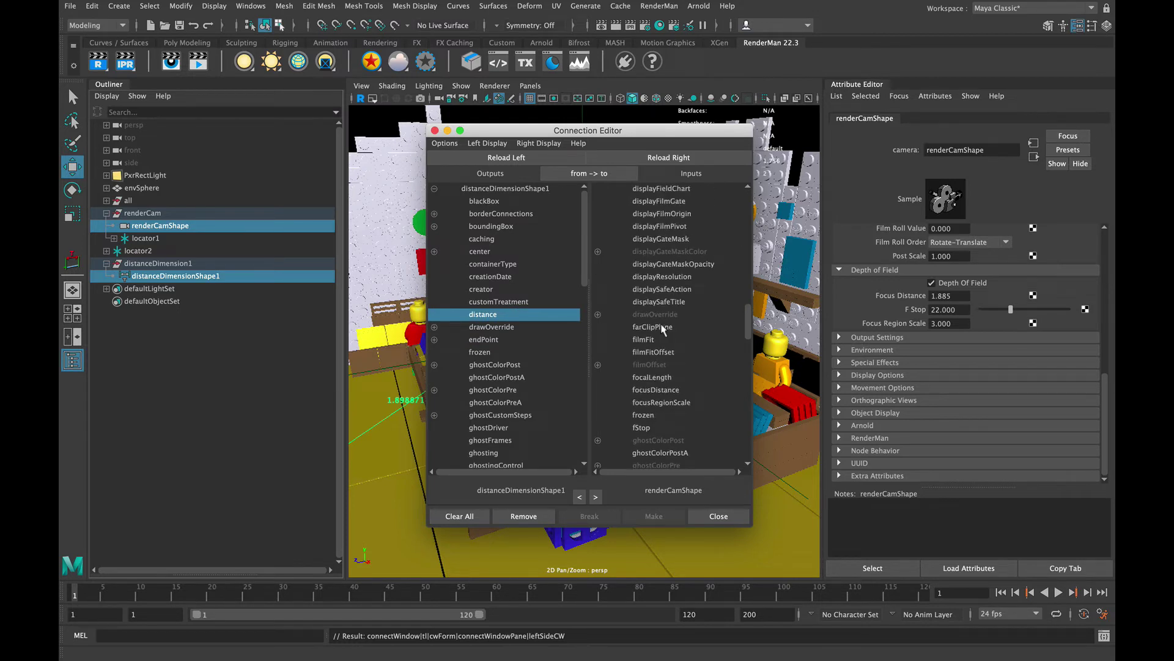
click(659, 391)
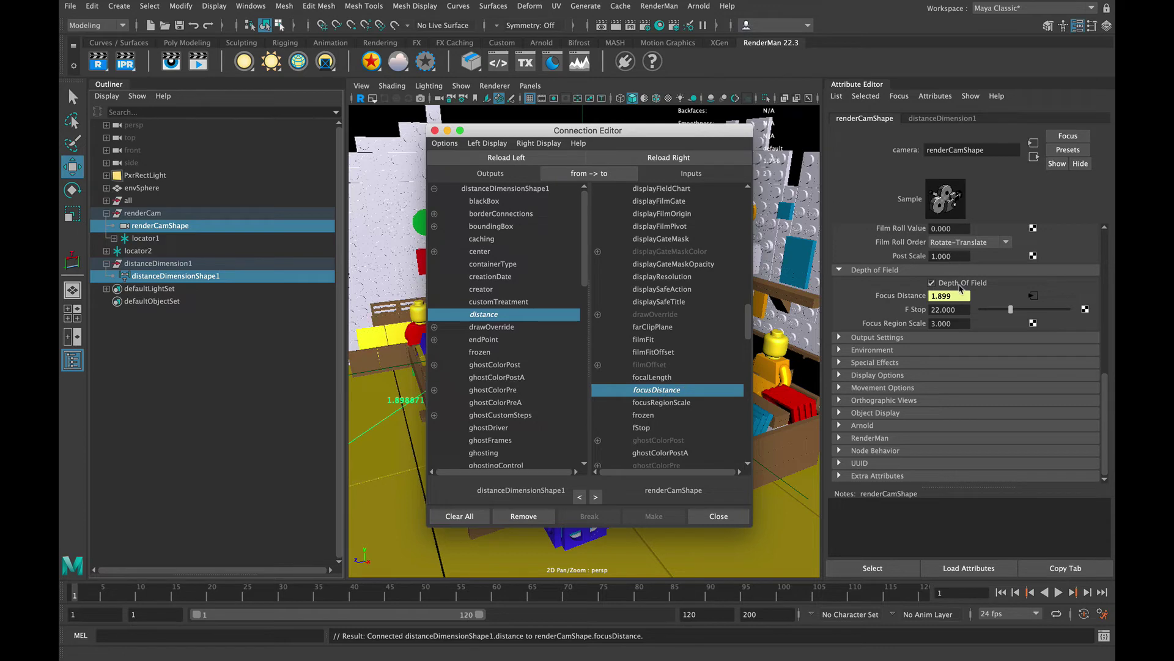
click(435, 131)
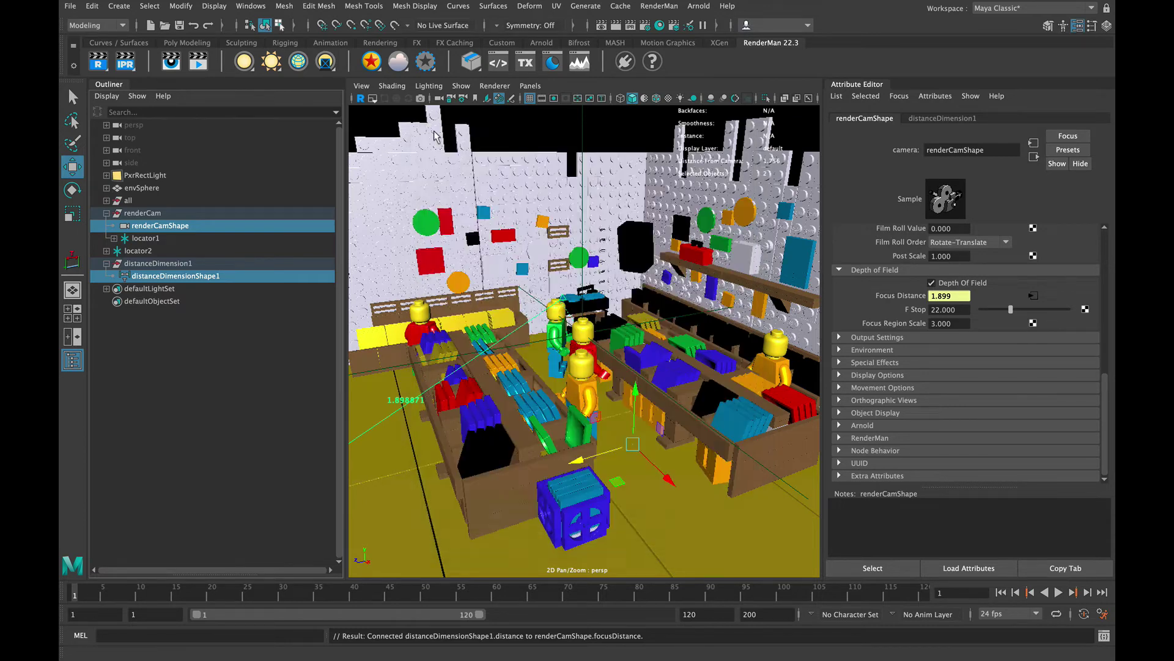
Step: Switch the viewport to look through renderCamShape
click(531, 86)
mouse_move(550, 96)
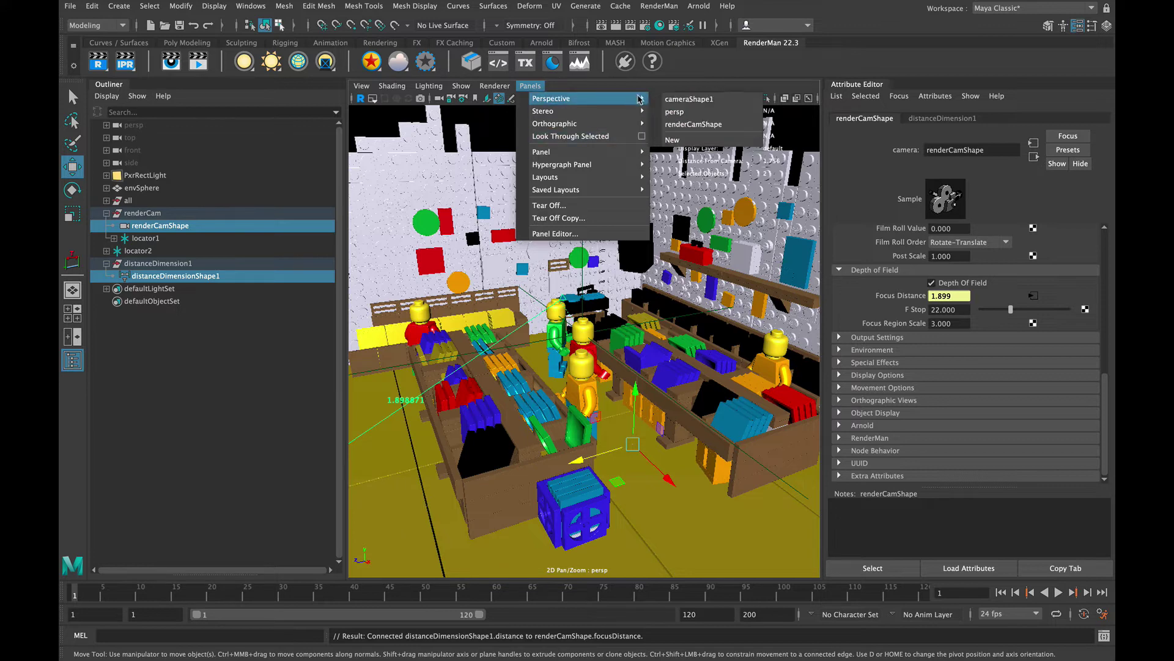
click(684, 117)
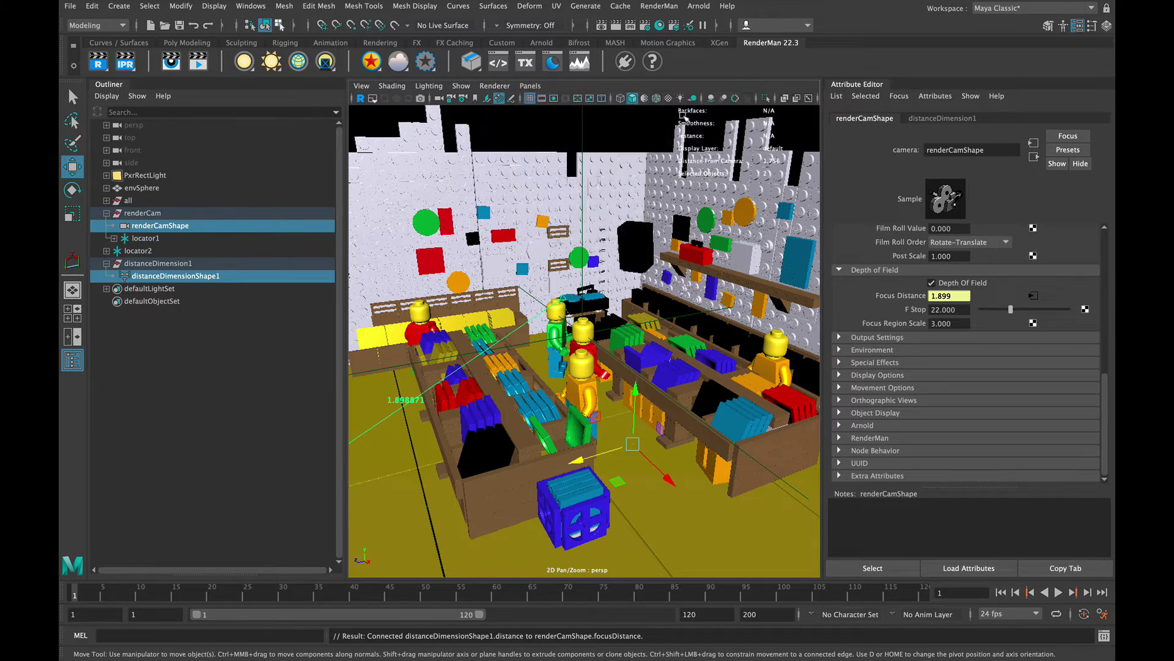
click(530, 86)
click(684, 129)
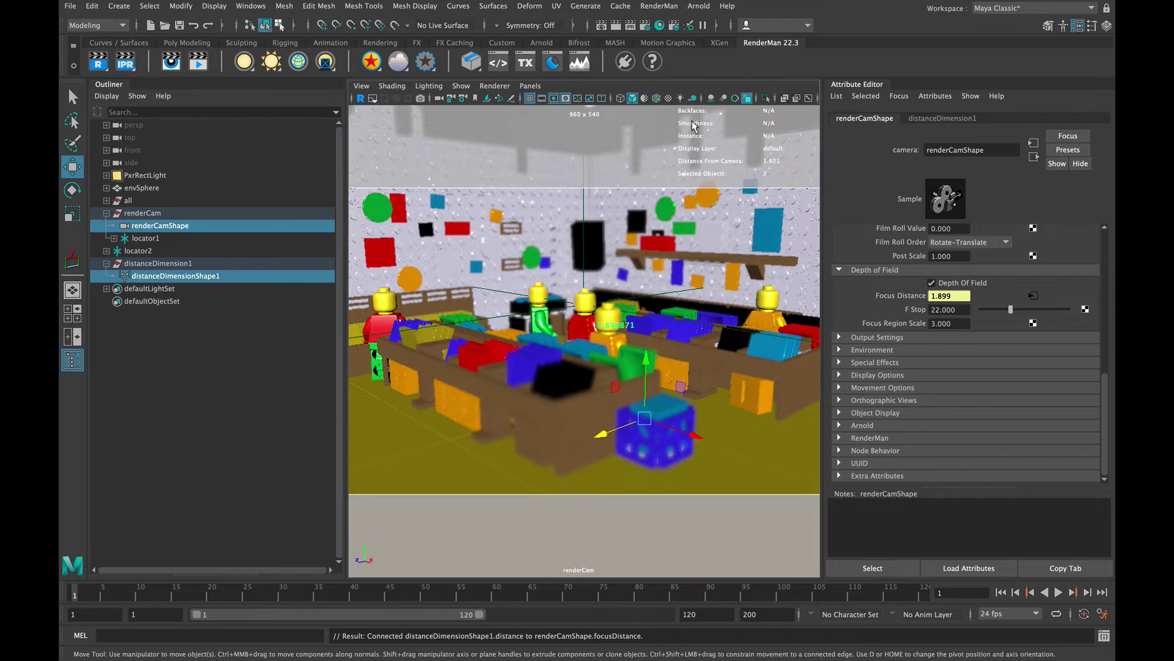
Step: Dolly and tumble renderCam closer and farther, watching Focus Distance and the blur update
alt+drag(619, 279, 569, 308)
scroll(569, 308, down, 6)
scroll(573, 310, up, 6)
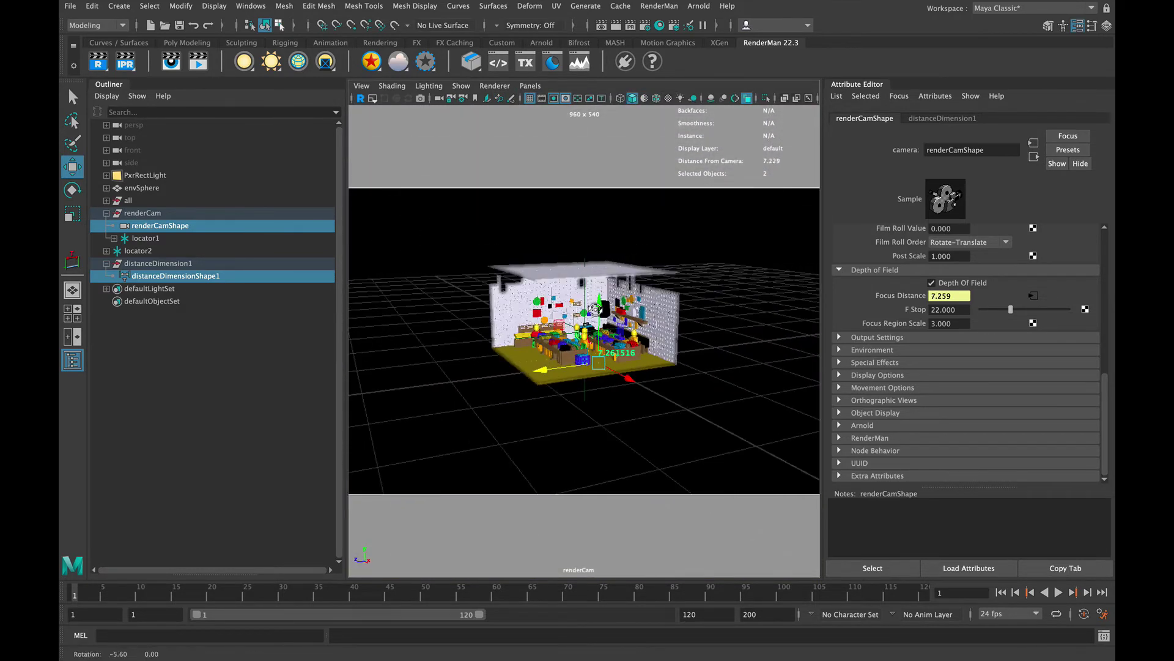
scroll(574, 309, up, 6)
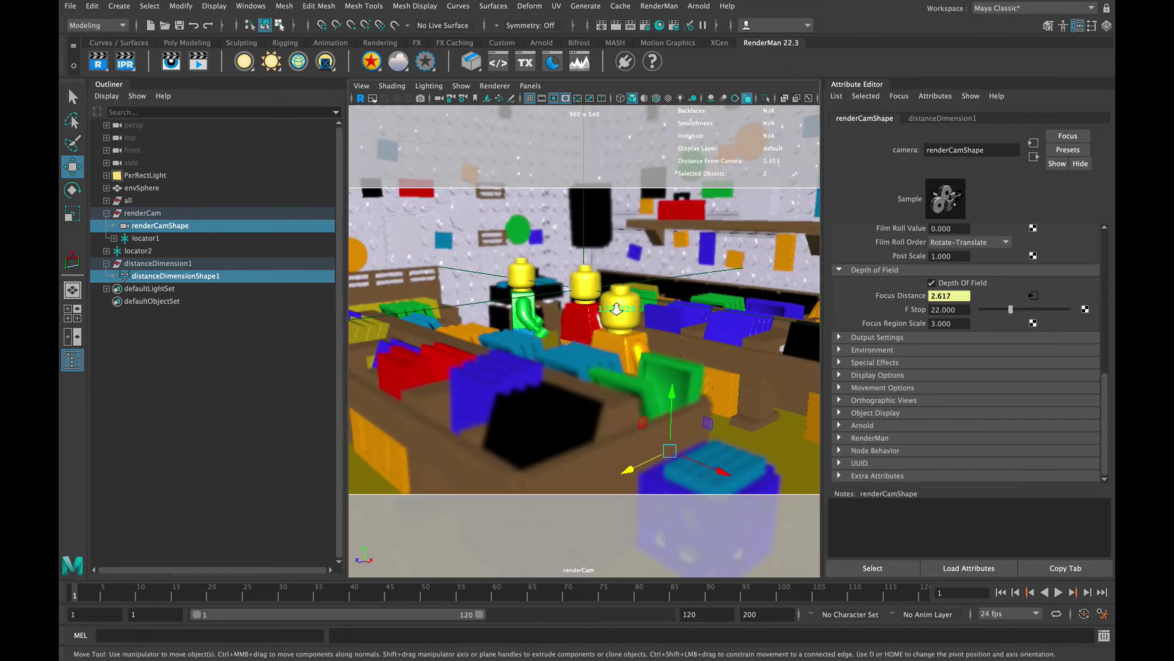
alt+drag(615, 318, 679, 330)
scroll(679, 330, down, 7)
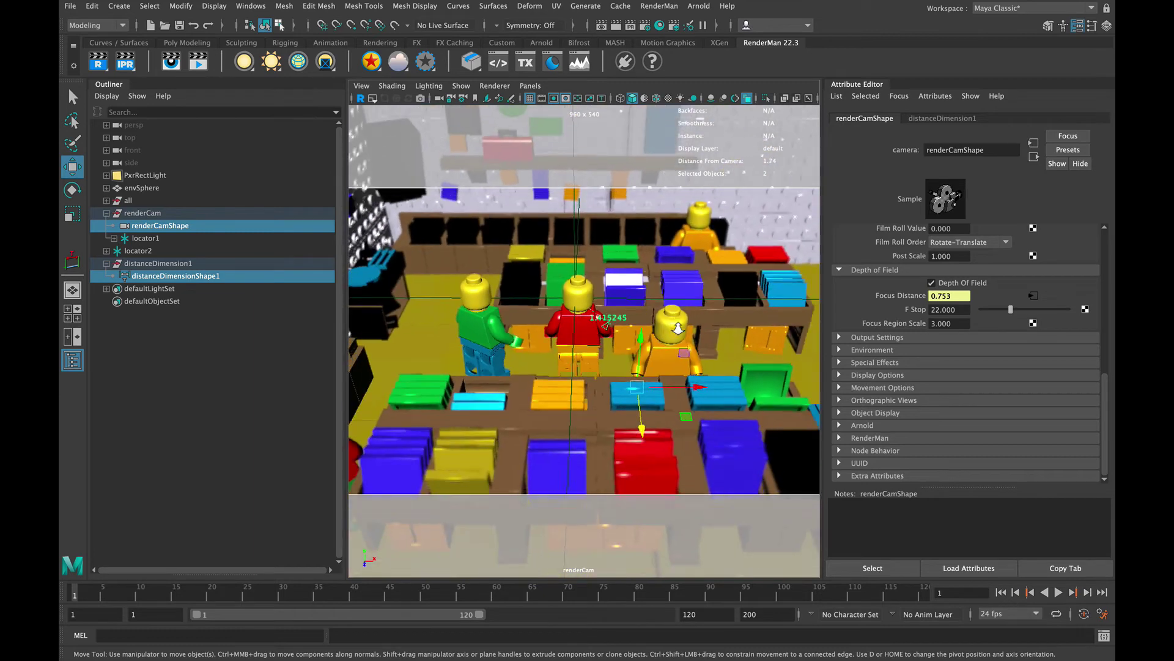
scroll(678, 329, down, 5)
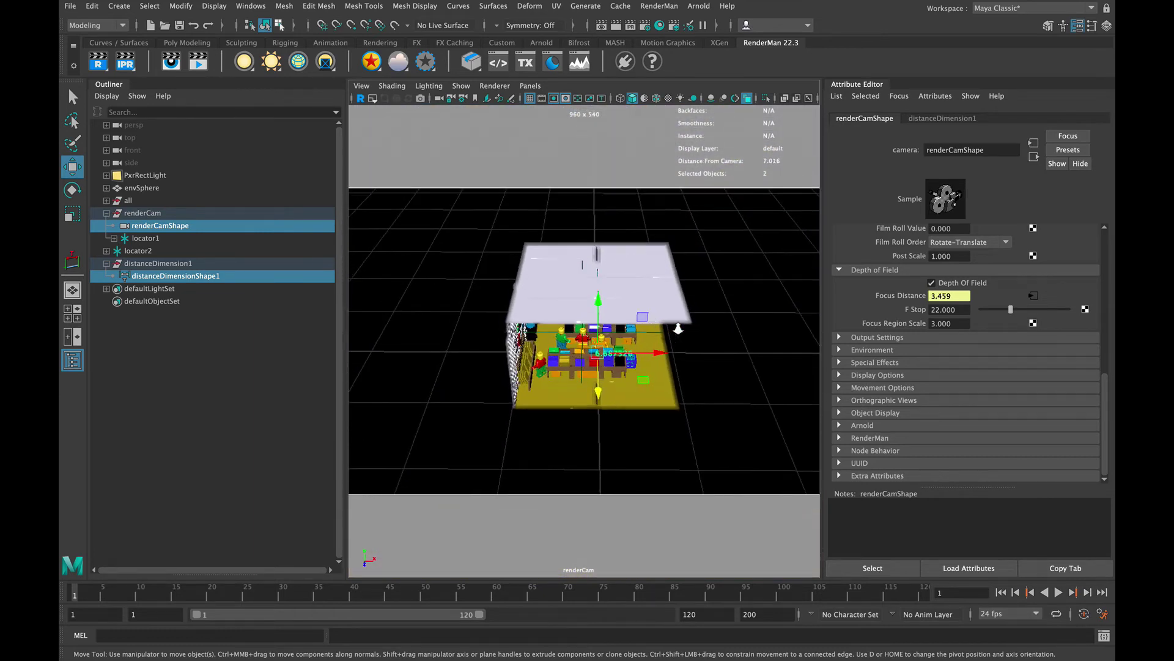
scroll(678, 329, down, 2)
scroll(678, 329, up, 10)
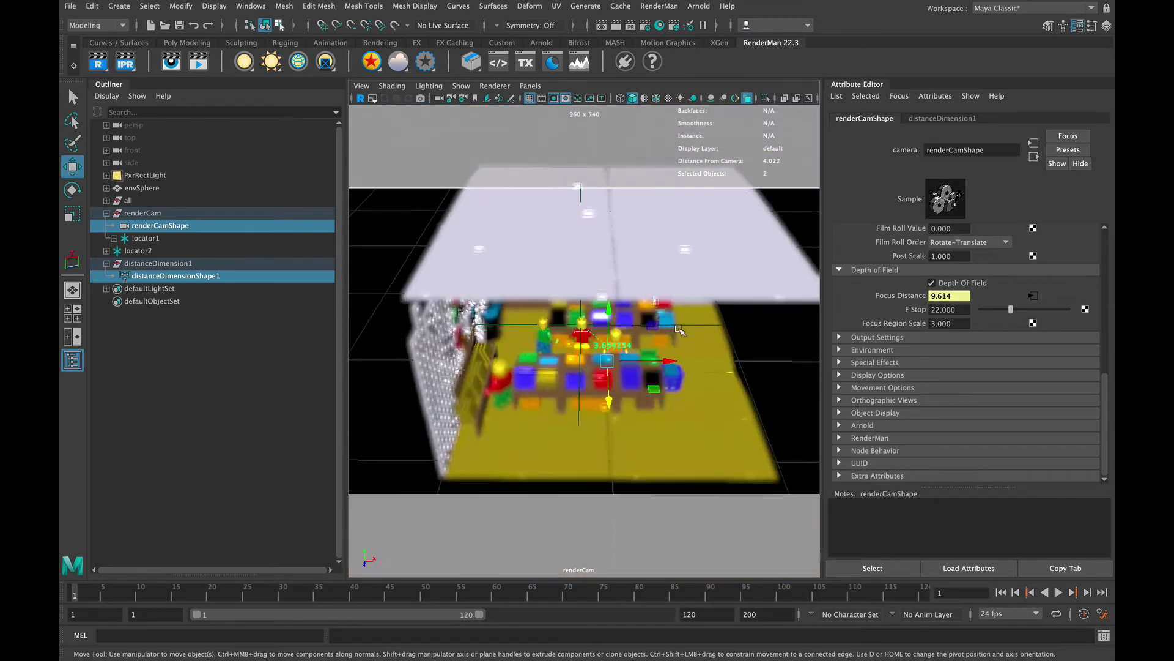
scroll(678, 329, up, 1)
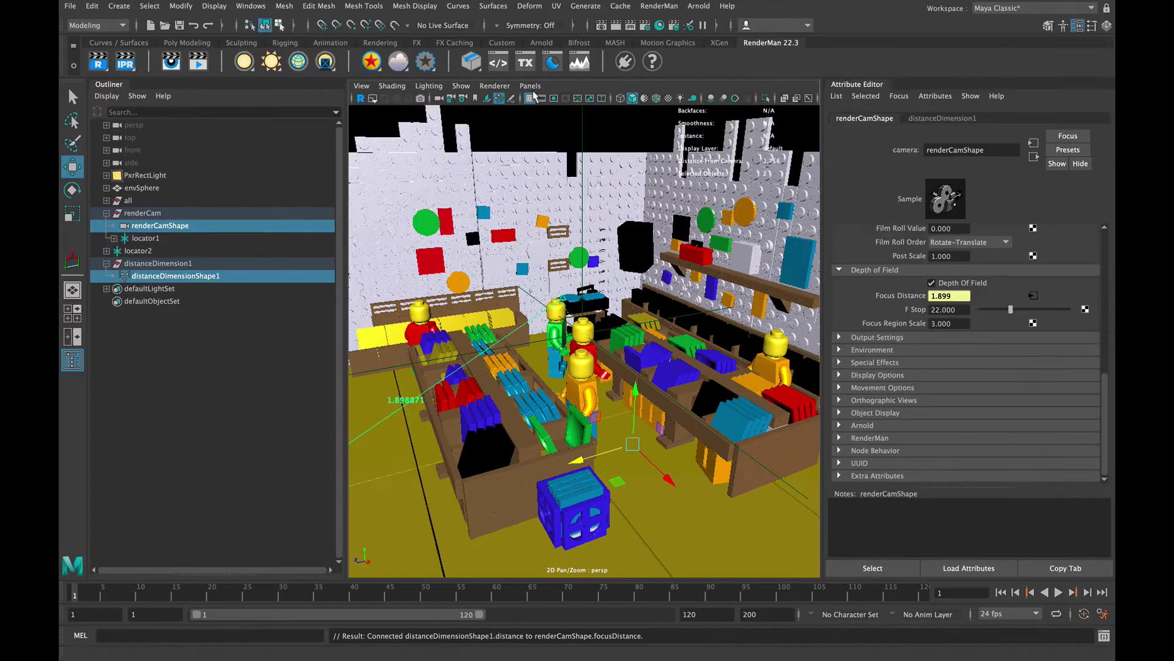
Step: Look through renderCam in the viewport again
click(530, 85)
mouse_move(603, 98)
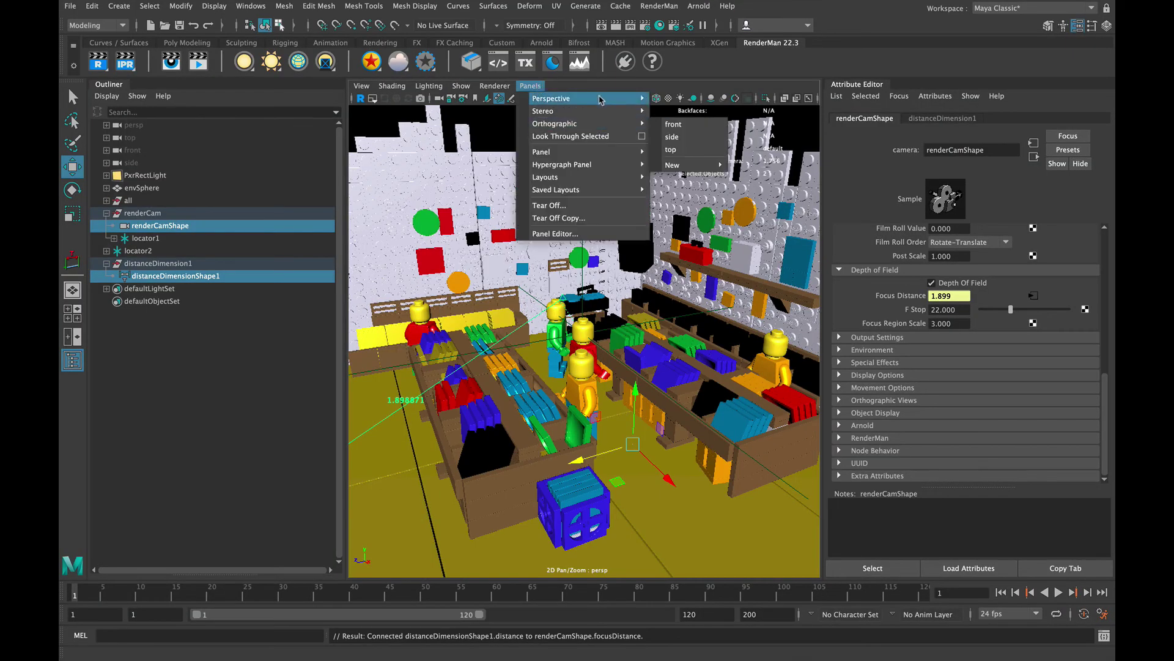
click(693, 124)
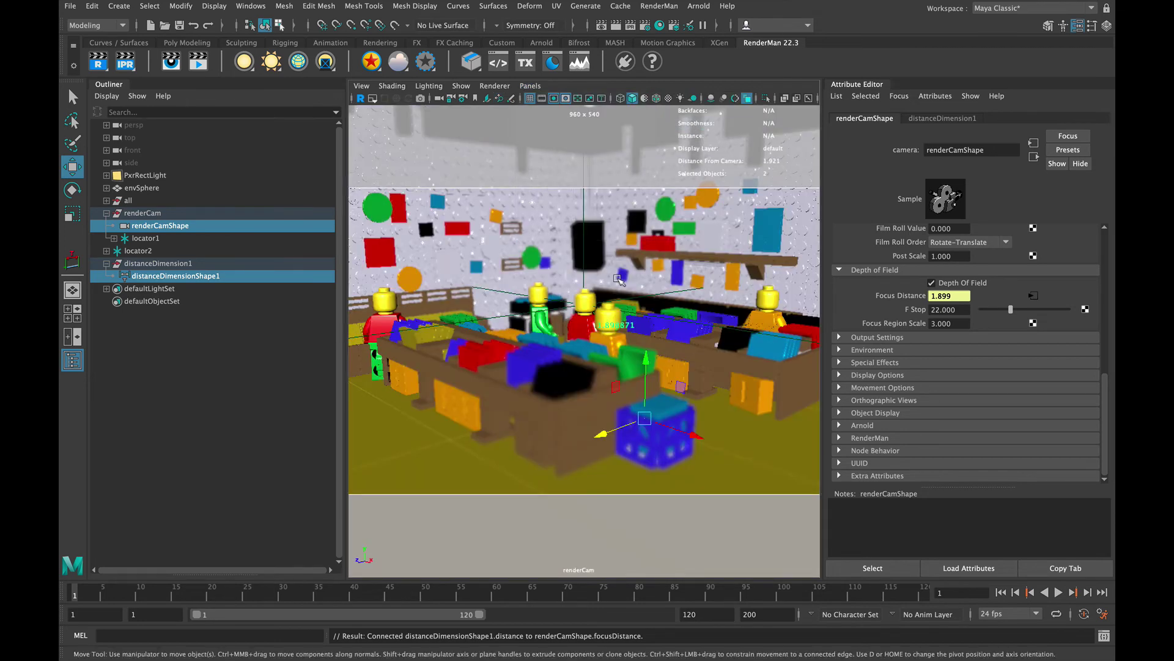
Step: Dolly and orbit renderCam around the desks and figures, ending at Focus Distance 1.581
scroll(617, 307, down, 10)
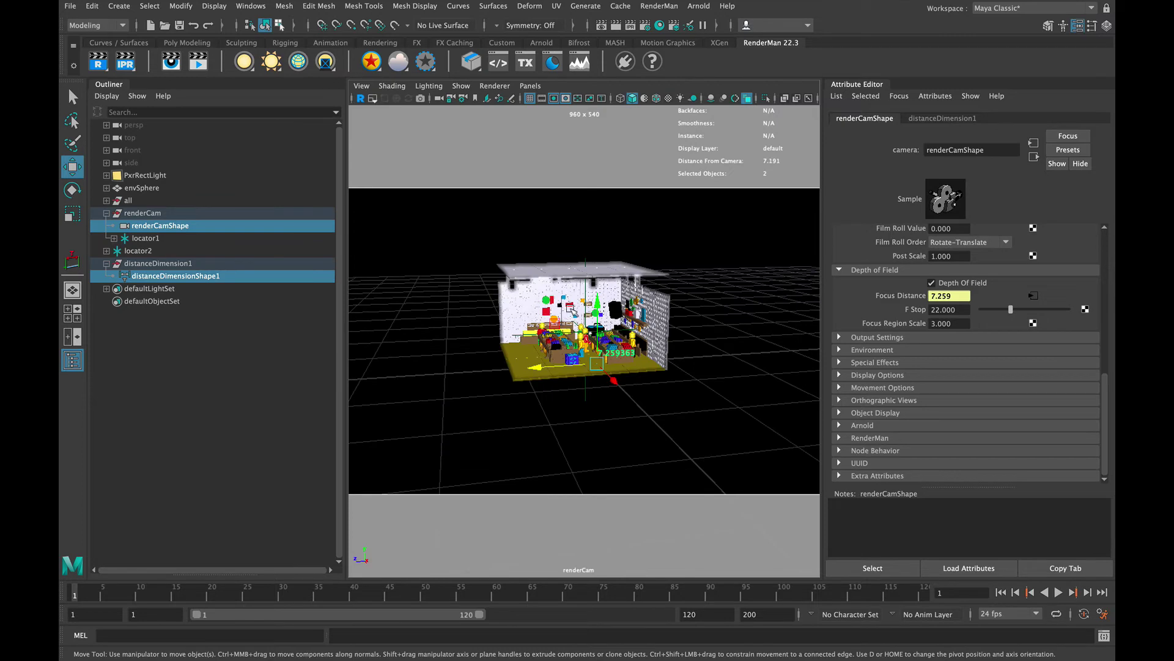
scroll(617, 308, up, 12)
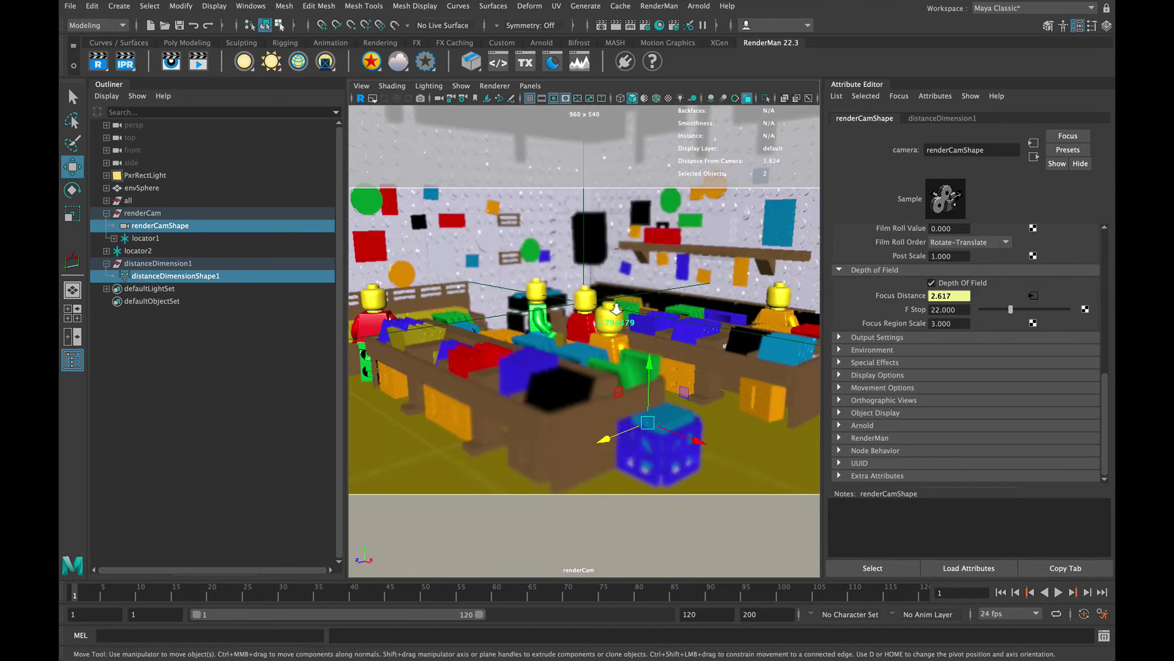
scroll(616, 308, up, 8)
alt+drag(616, 308, 679, 330)
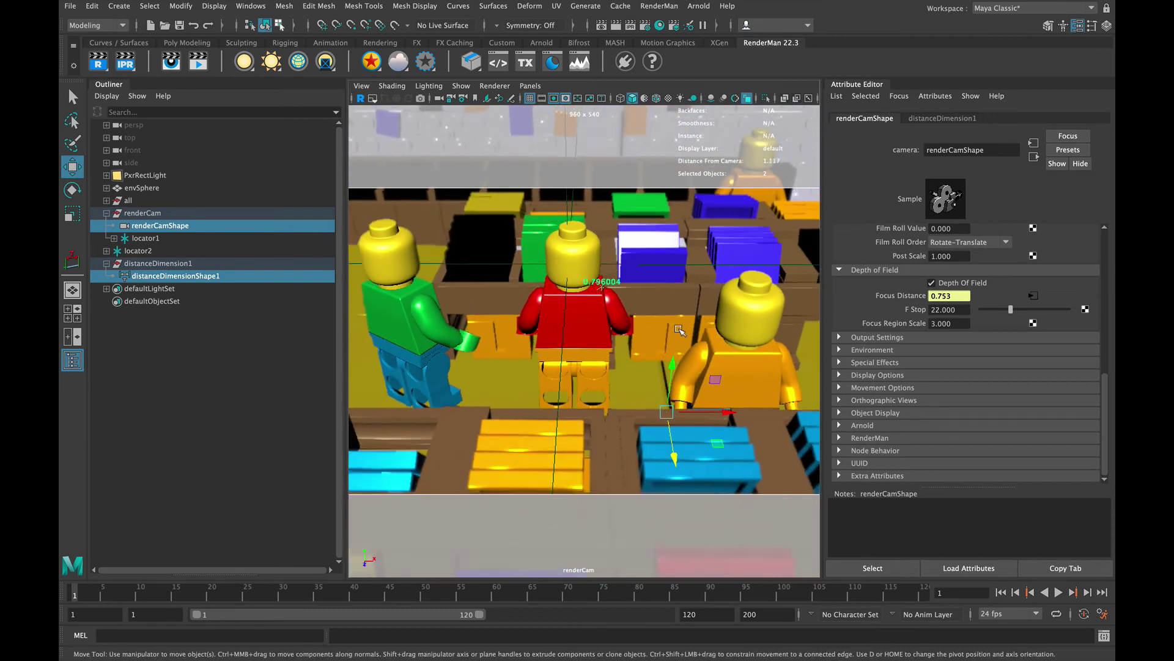
scroll(679, 330, down, 12)
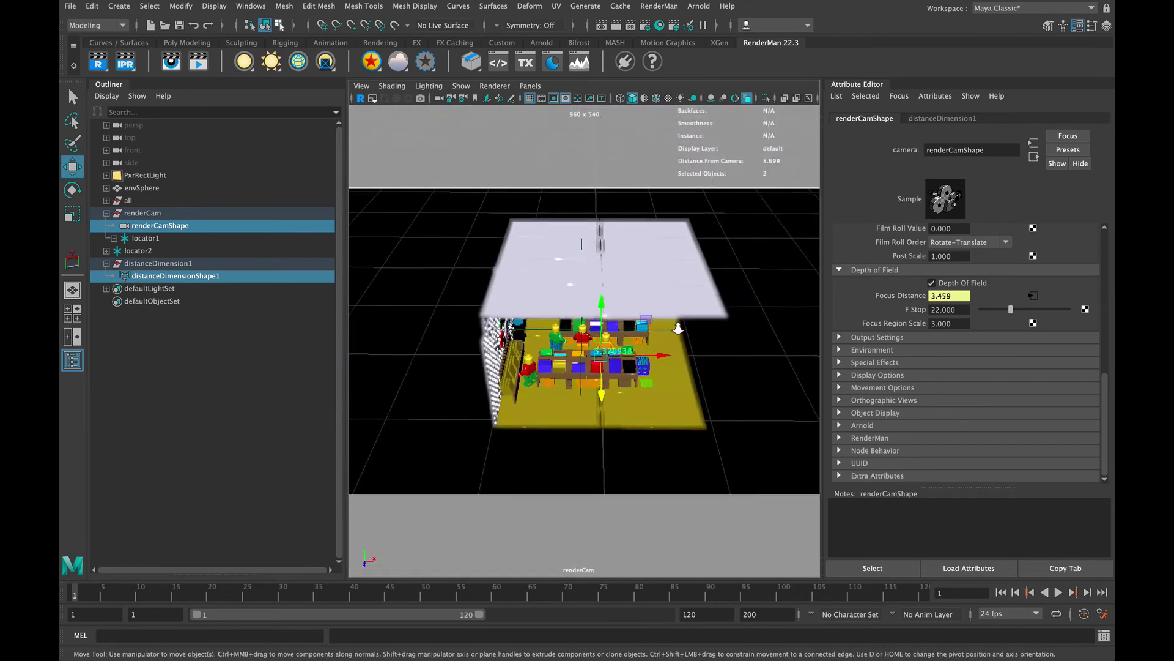
scroll(678, 329, down, 5)
scroll(678, 329, up, 6)
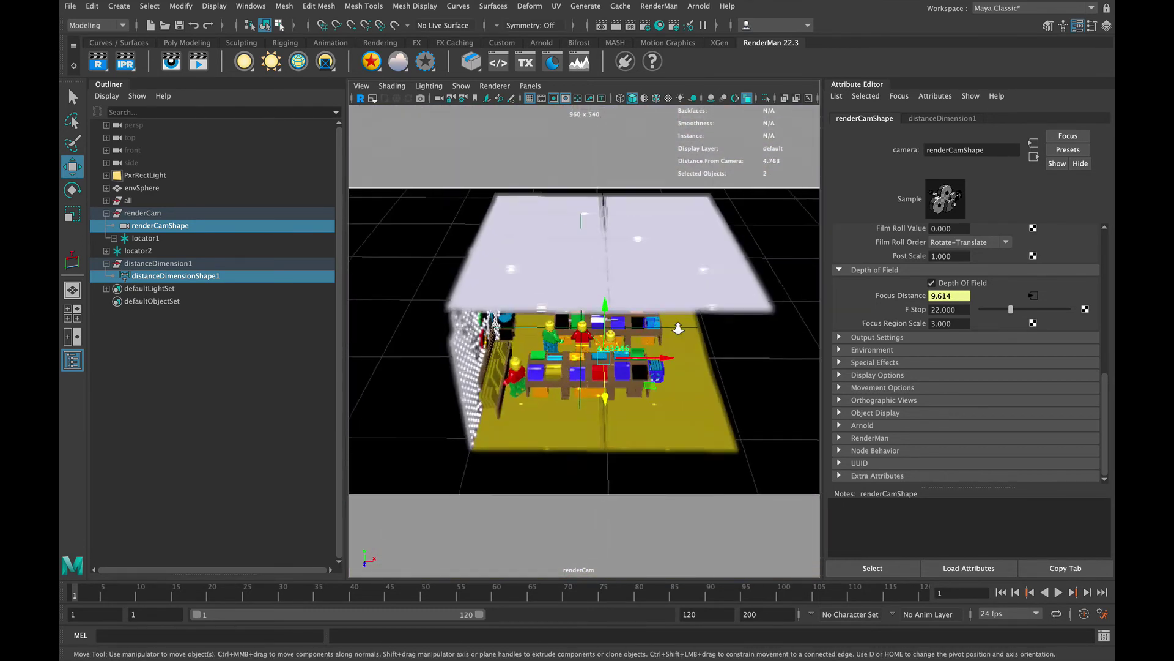
scroll(678, 329, up, 8)
alt+drag(677, 329, 568, 337)
alt+drag(425, 302, 438, 288)
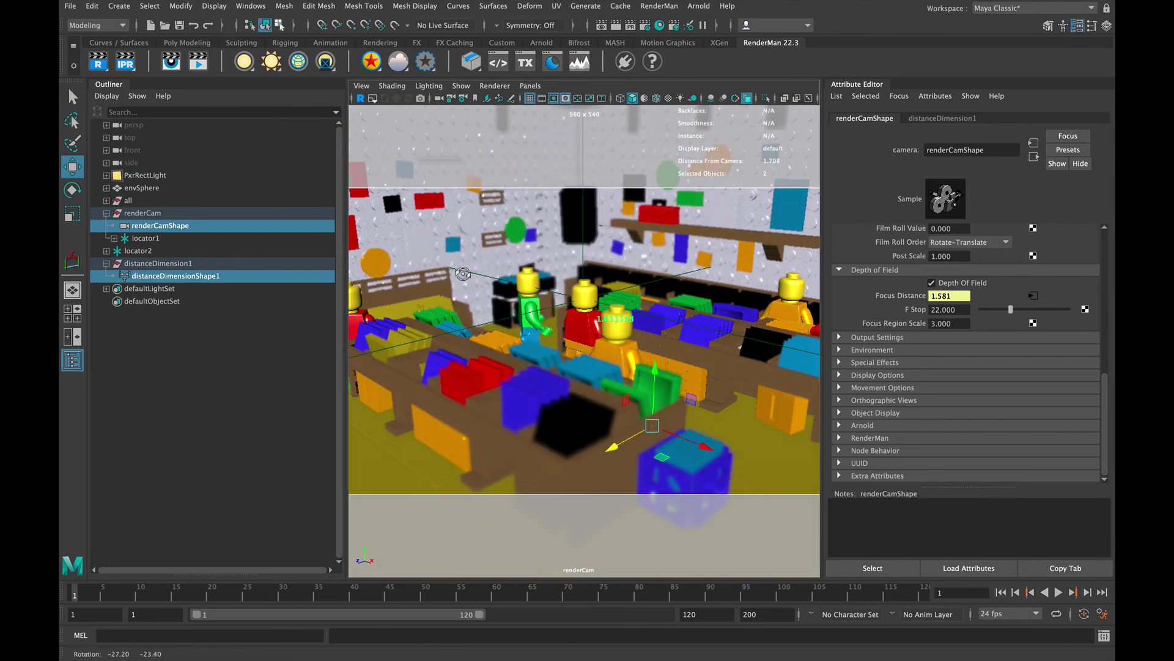